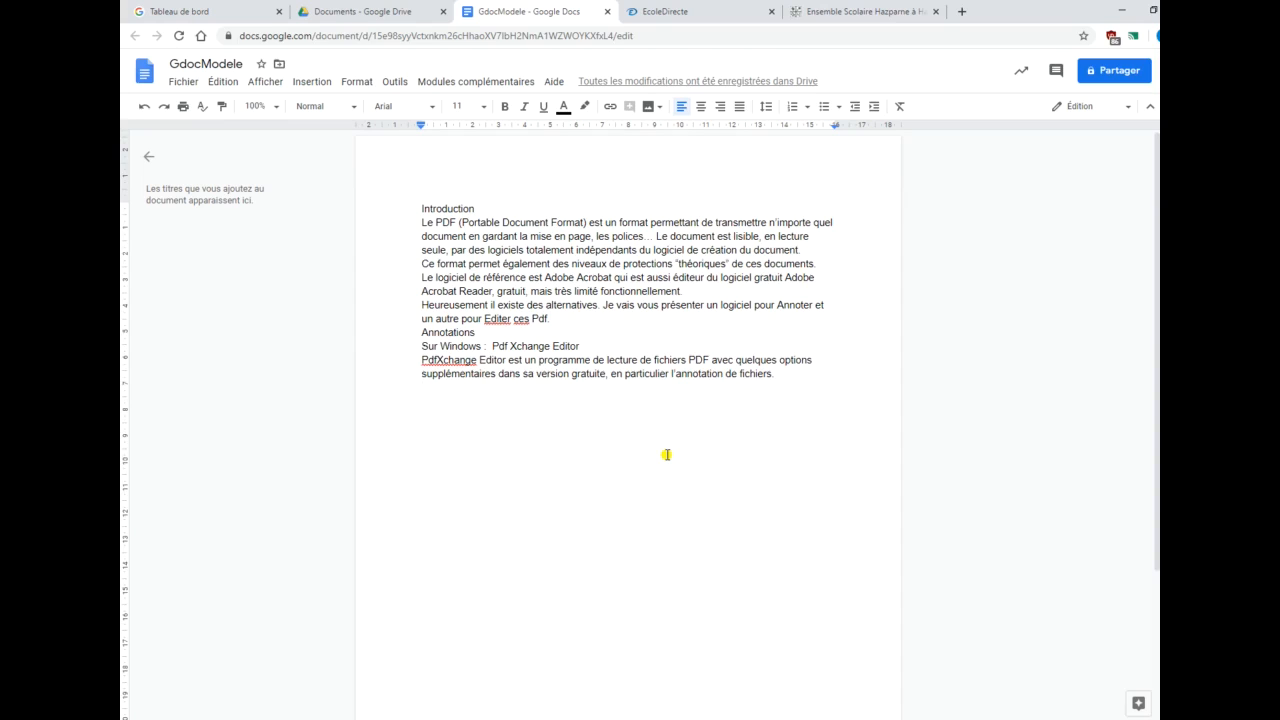
Step: Set the page margins to 1 cm at the top, bottom and right, and 1.5 cm on the left
{"action": "left_click", "coordinate": [189, 84]}
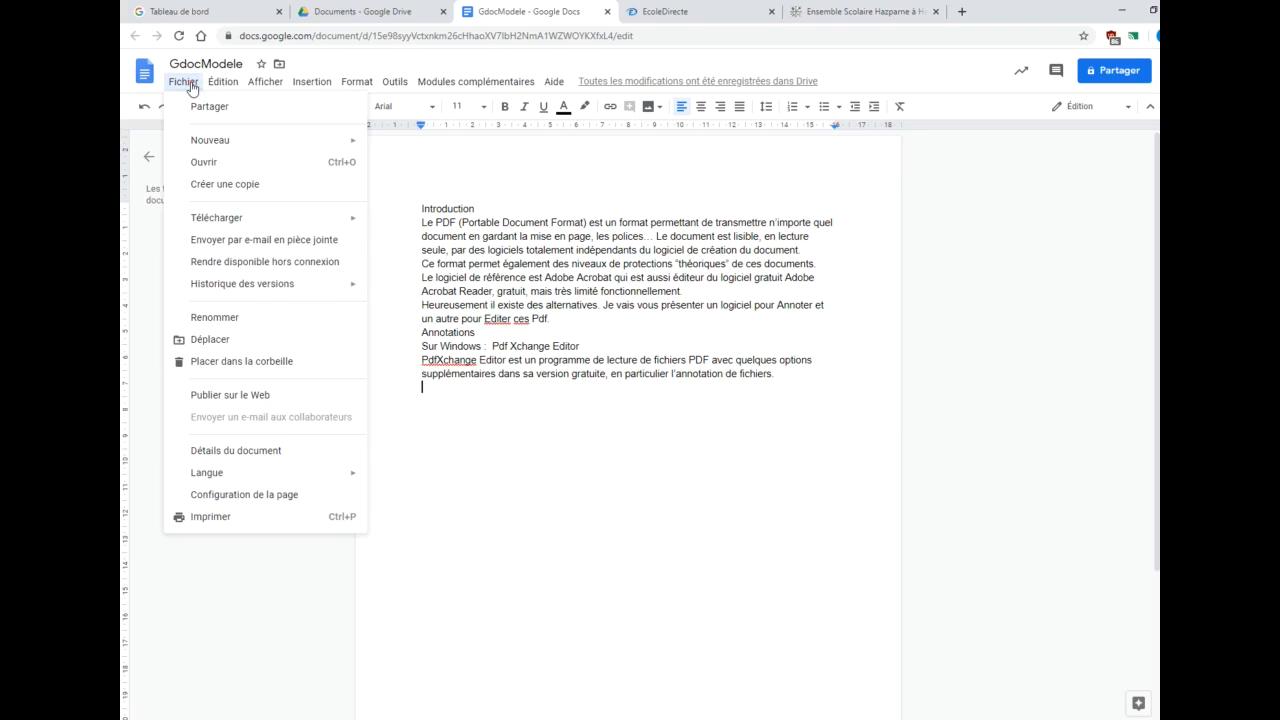
{"action": "left_click", "coordinate": [241, 494]}
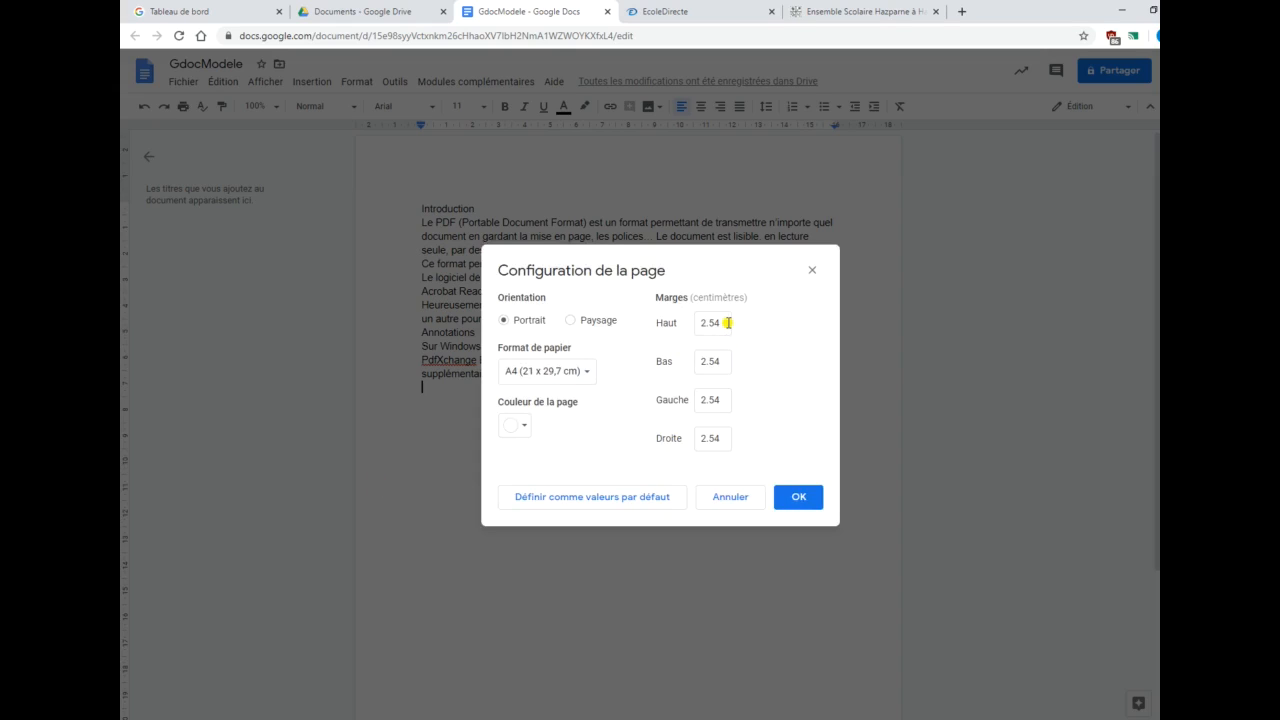
{"action": "left_click", "coordinate": [728, 322]}
{"action": "type", "text": "1"}
{"action": "left_click", "coordinate": [659, 364]}
{"action": "type", "text": "1"}
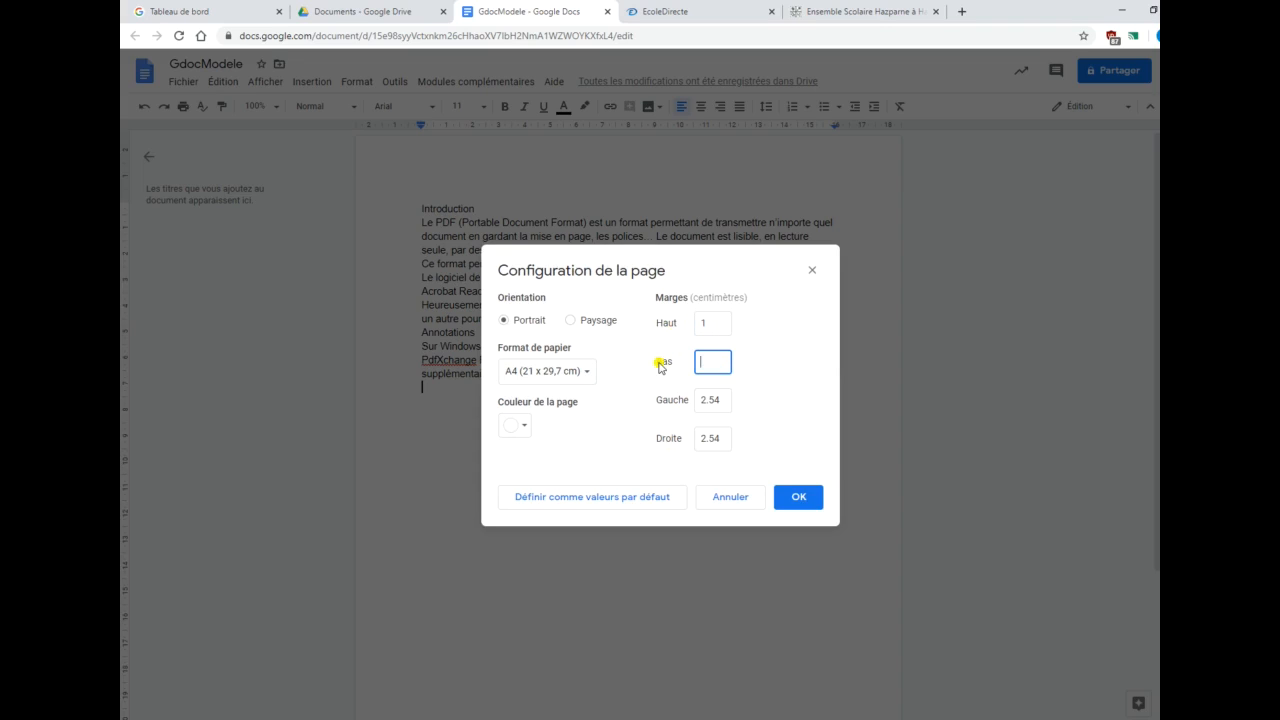
{"action": "left_click", "coordinate": [668, 403]}
{"action": "type", "text": "1."}
{"action": "left_click", "coordinate": [655, 443]}
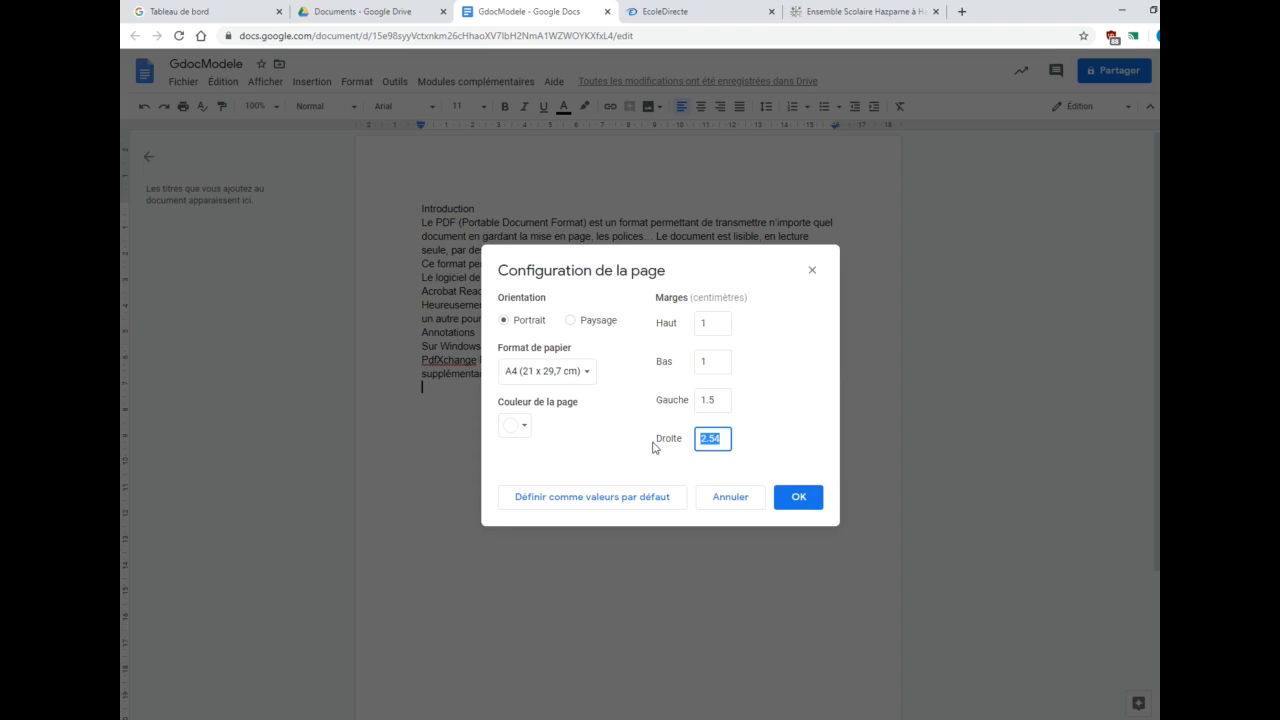
{"action": "type", "text": "1"}
{"action": "left_click", "coordinate": [791, 498]}
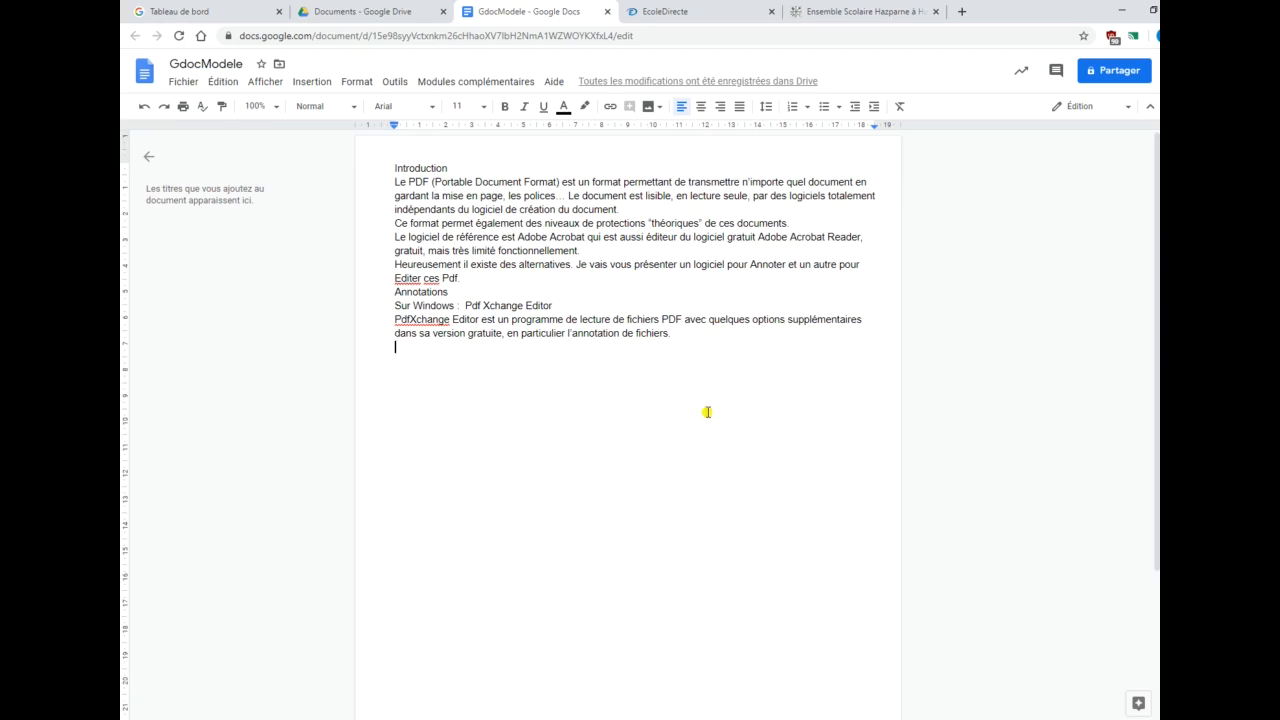
Step: Apply custom spacing to all of the document's text, with a line spacing of 1.3 and added paragraph spacing
{"action": "left_click_drag", "start_coordinate": [673, 334], "coordinate": [396, 169]}
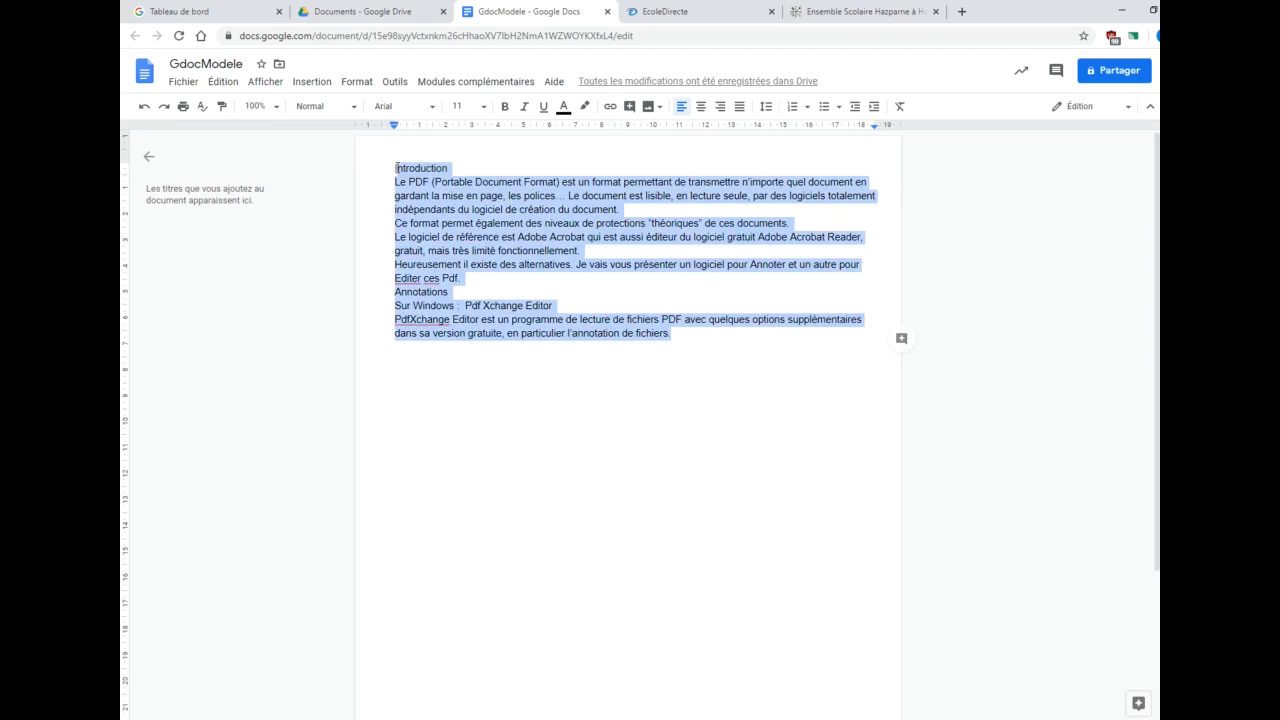
{"action": "left_click", "coordinate": [491, 378]}
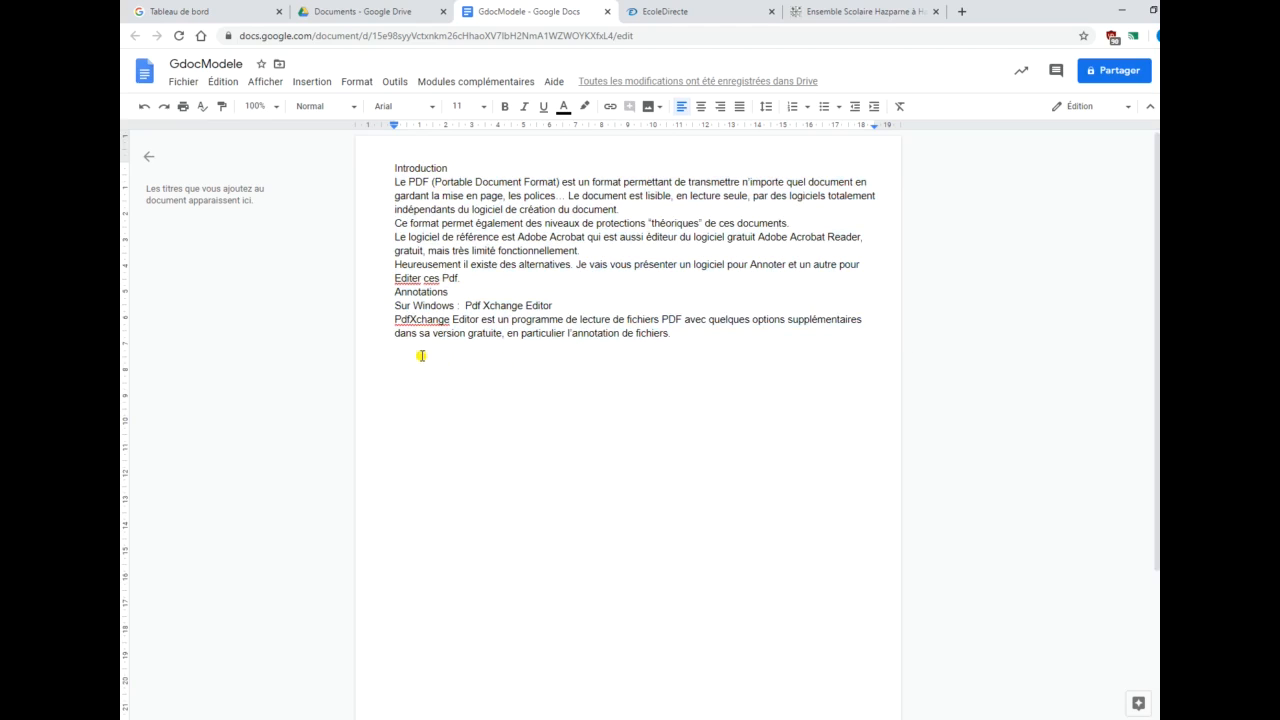
{"action": "left_click", "coordinate": [410, 169]}
{"action": "left_click_drag", "start_coordinate": [394, 168], "coordinate": [692, 335]}
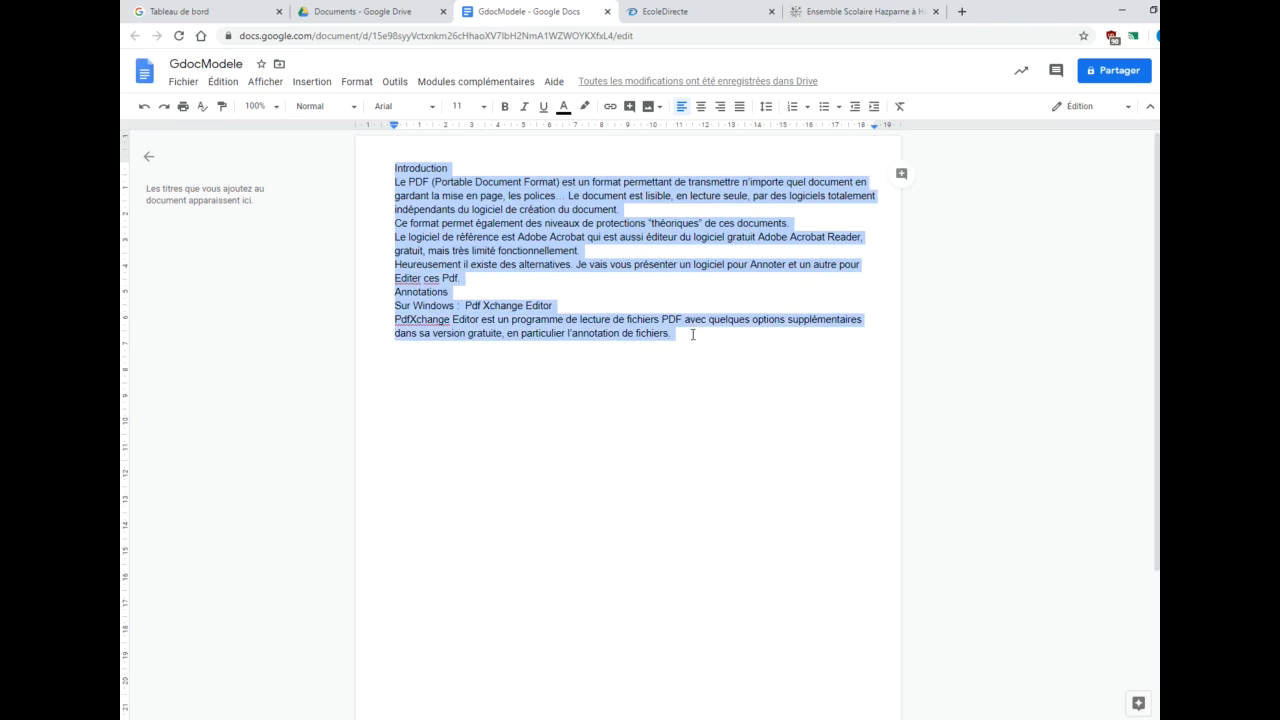
{"action": "left_click", "coordinate": [357, 83]}
{"action": "mouse_move", "coordinate": [423, 172]}
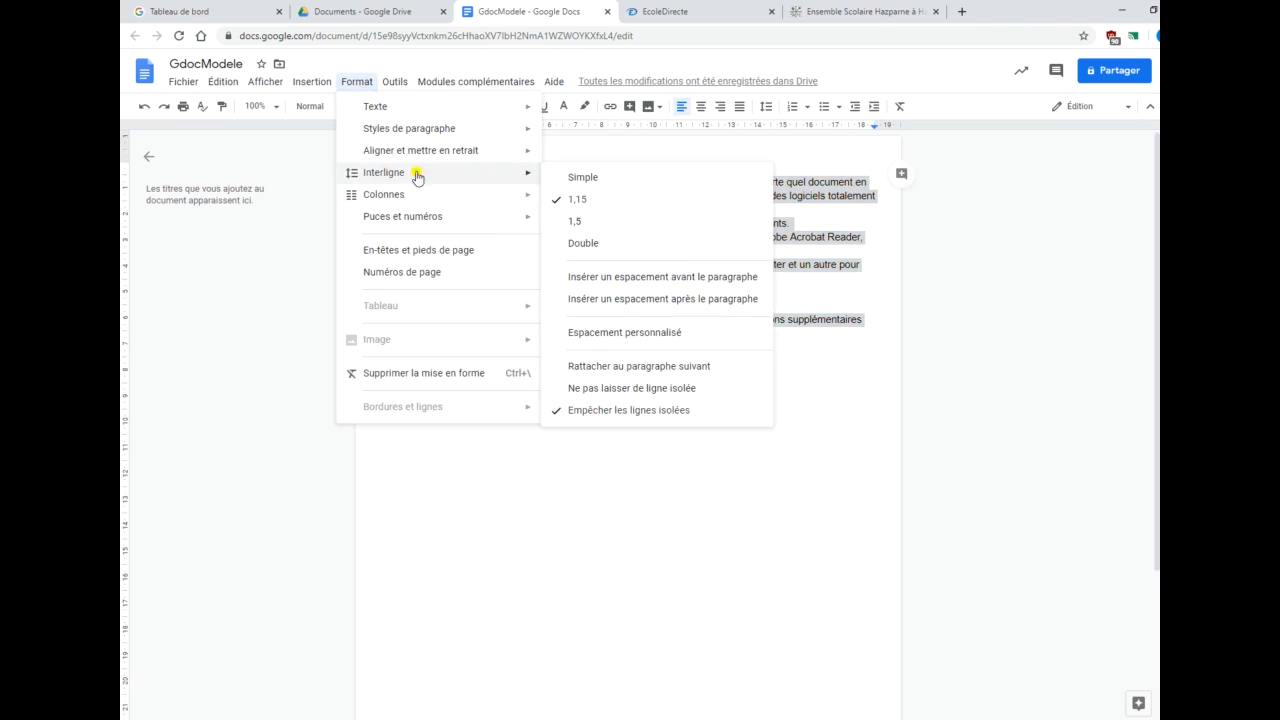
{"action": "left_click", "coordinate": [596, 334]}
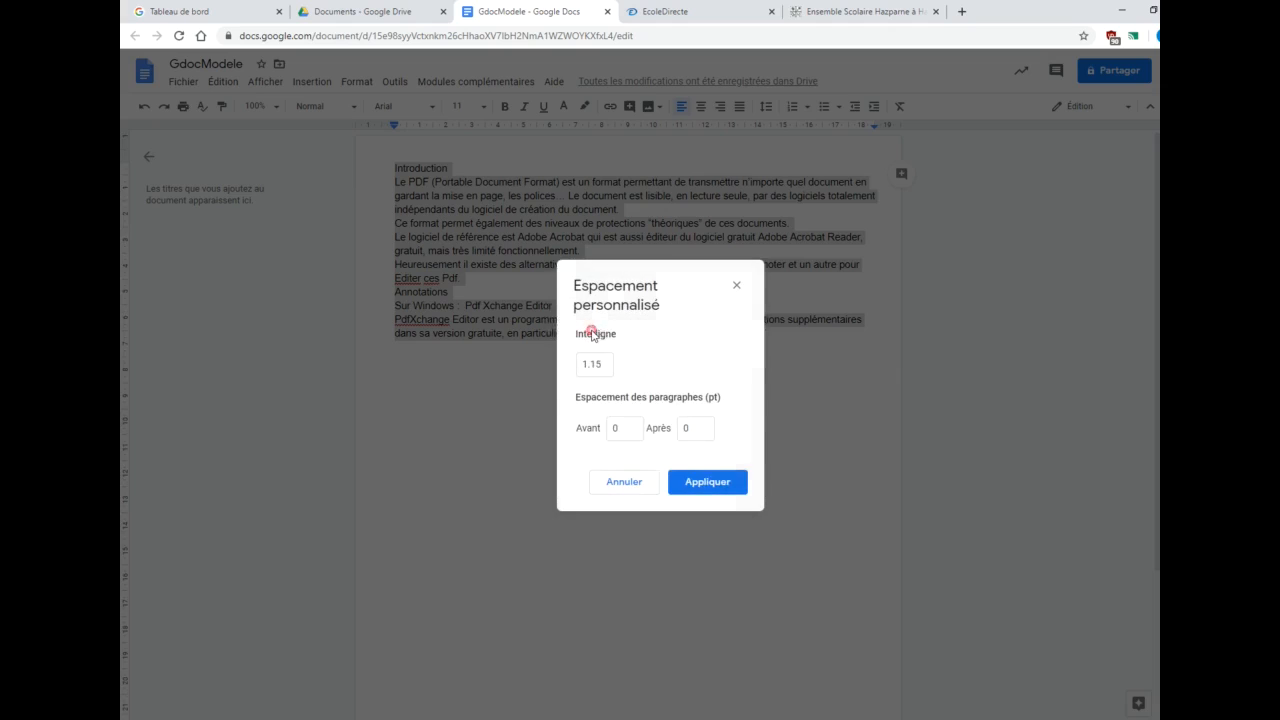
{"action": "left_click_drag", "start_coordinate": [591, 365], "coordinate": [618, 368]}
{"action": "type", "text": "3"}
{"action": "left_click", "coordinate": [576, 429]}
{"action": "left_click", "coordinate": [702, 484]}
{"action": "left_click", "coordinate": [708, 584]}
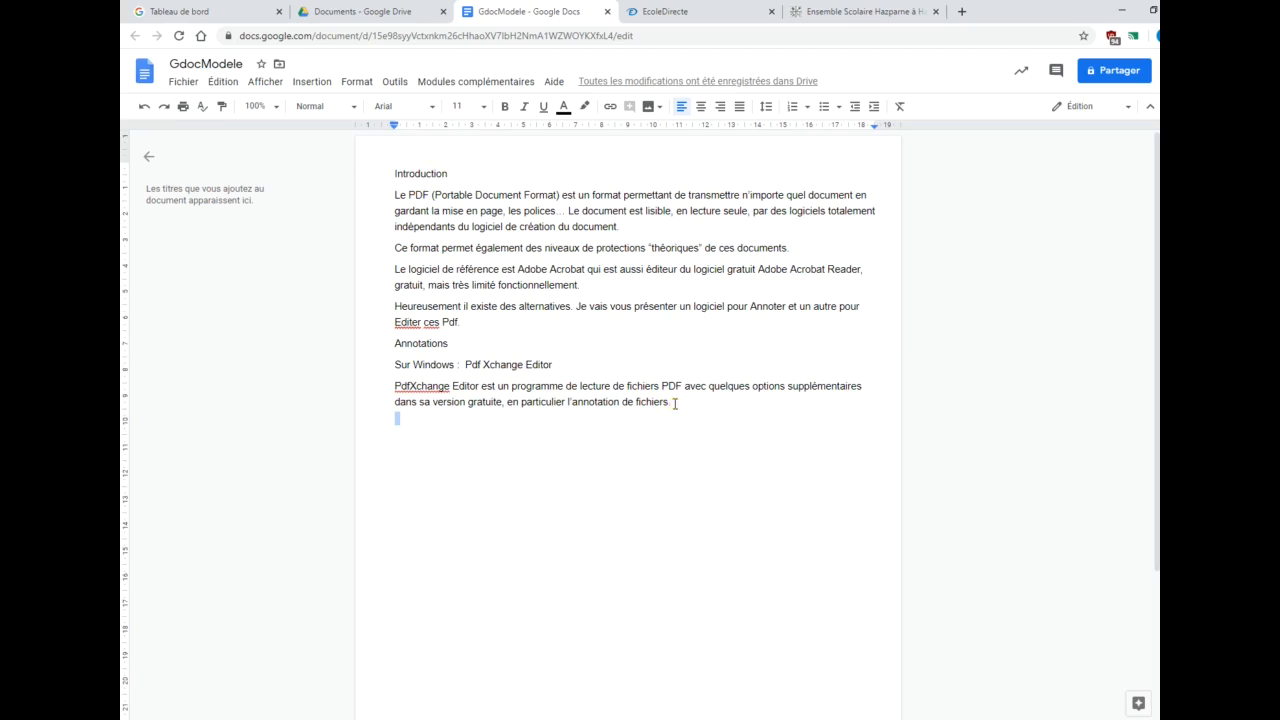
Step: Find the Arimo font among the additional fonts, add it and apply it to all of the text
{"action": "left_click_drag", "start_coordinate": [398, 418], "coordinate": [395, 172]}
{"action": "left_click", "coordinate": [430, 108]}
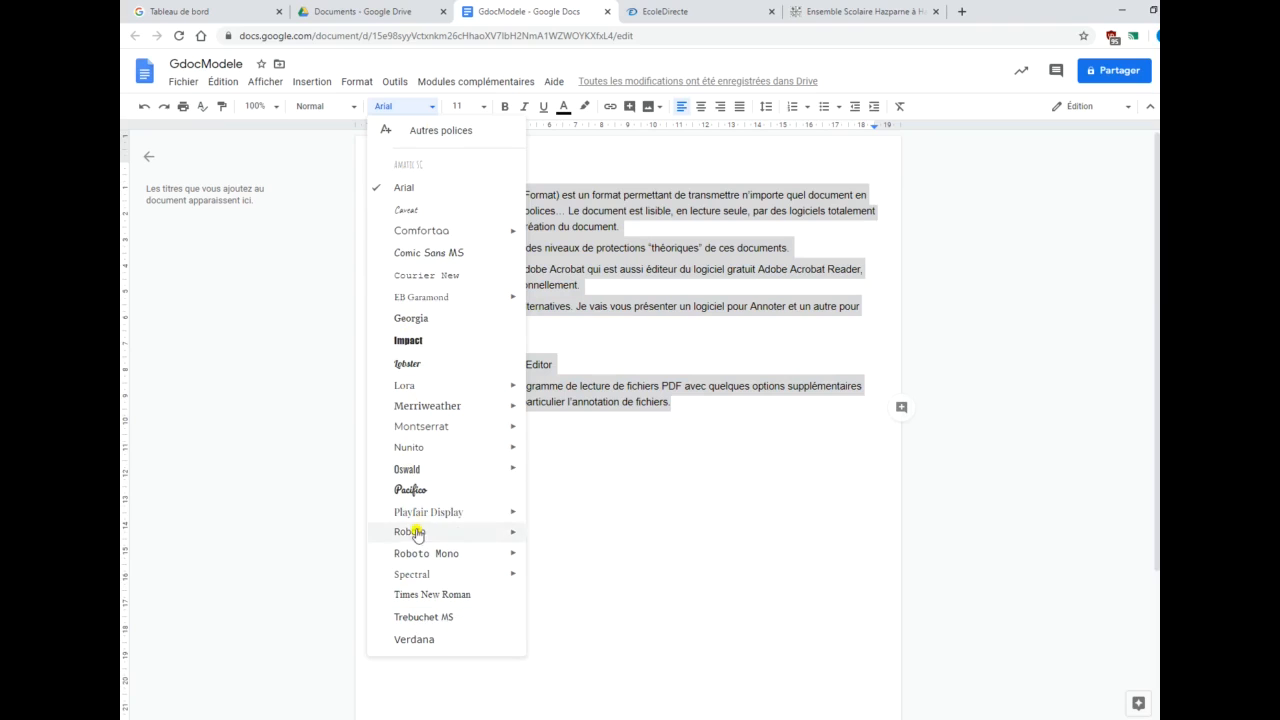
{"action": "left_click", "coordinate": [415, 130]}
{"action": "left_click", "coordinate": [420, 222]}
{"action": "type", "text": "arimo"}
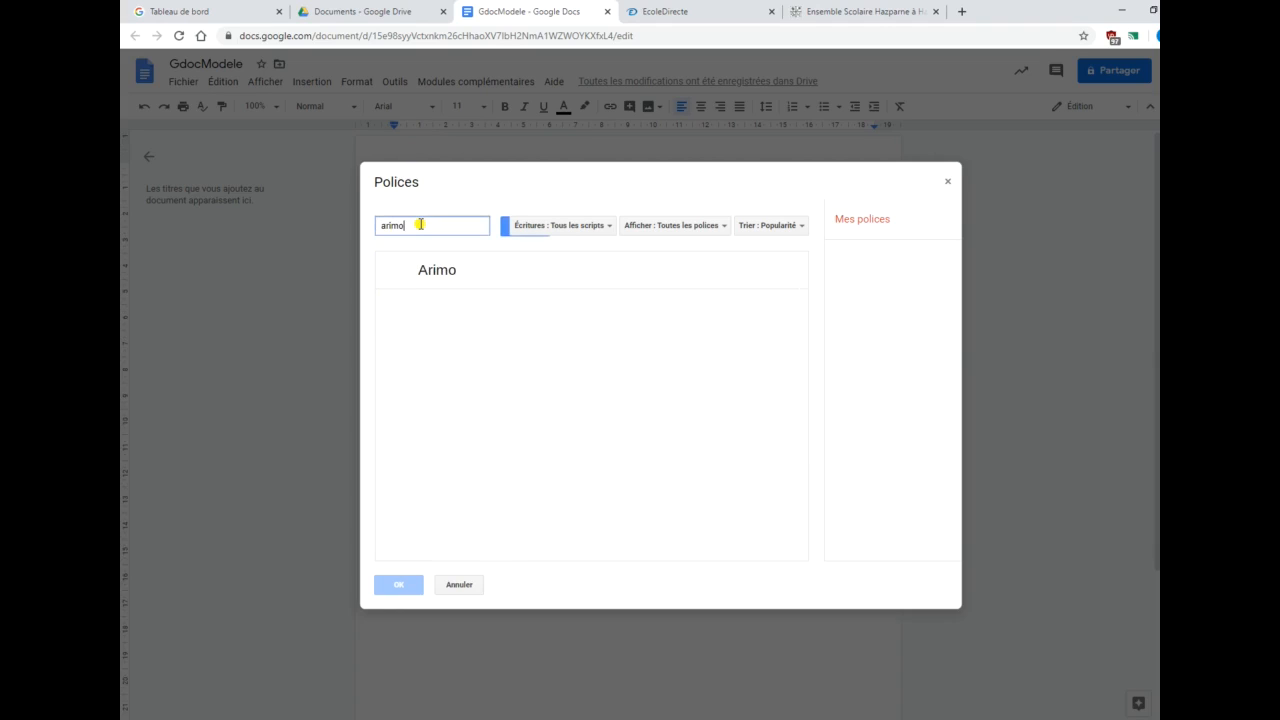
{"action": "left_click", "coordinate": [433, 270]}
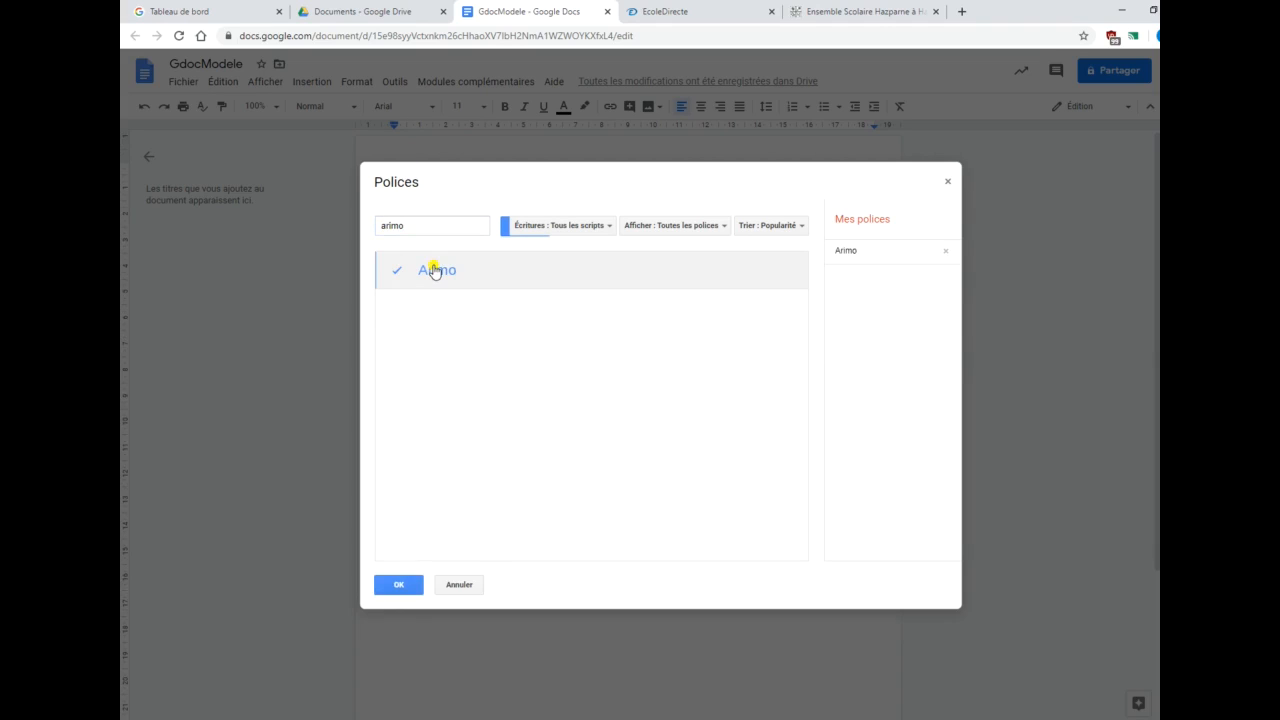
{"action": "left_click", "coordinate": [412, 585]}
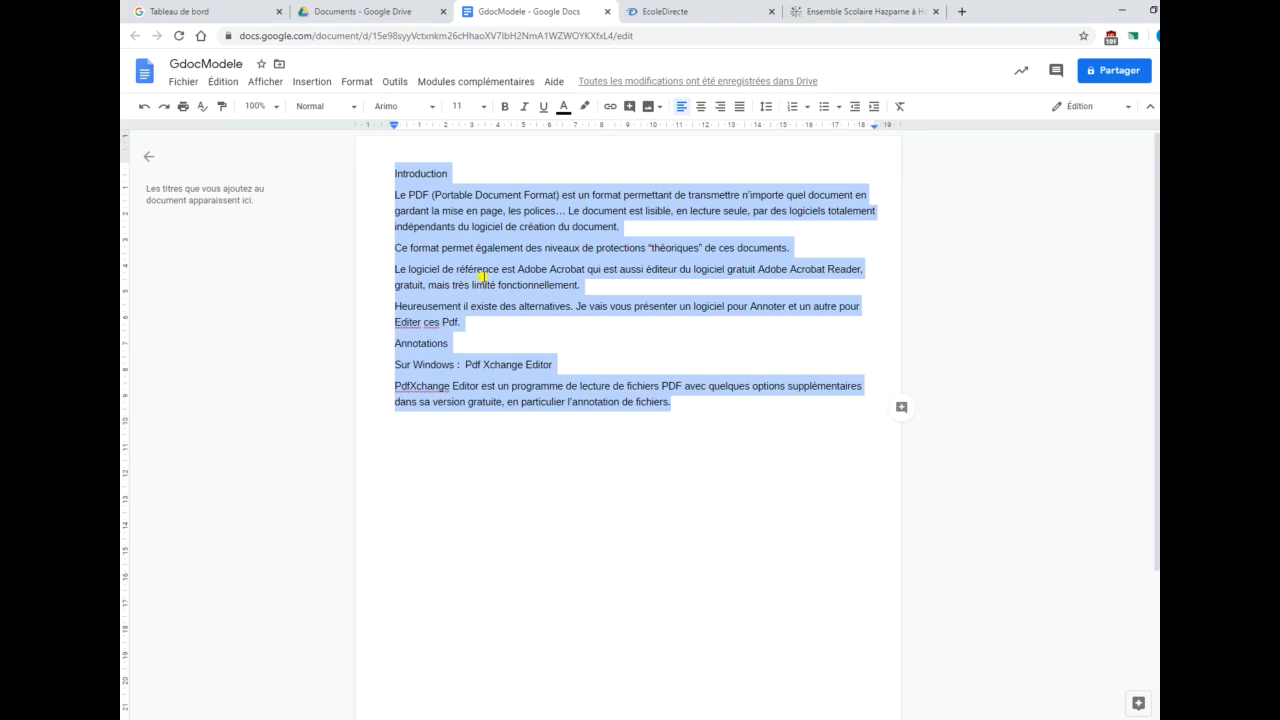
Step: Set the font size of all the selected text to 10
{"action": "left_click", "coordinate": [466, 106]}
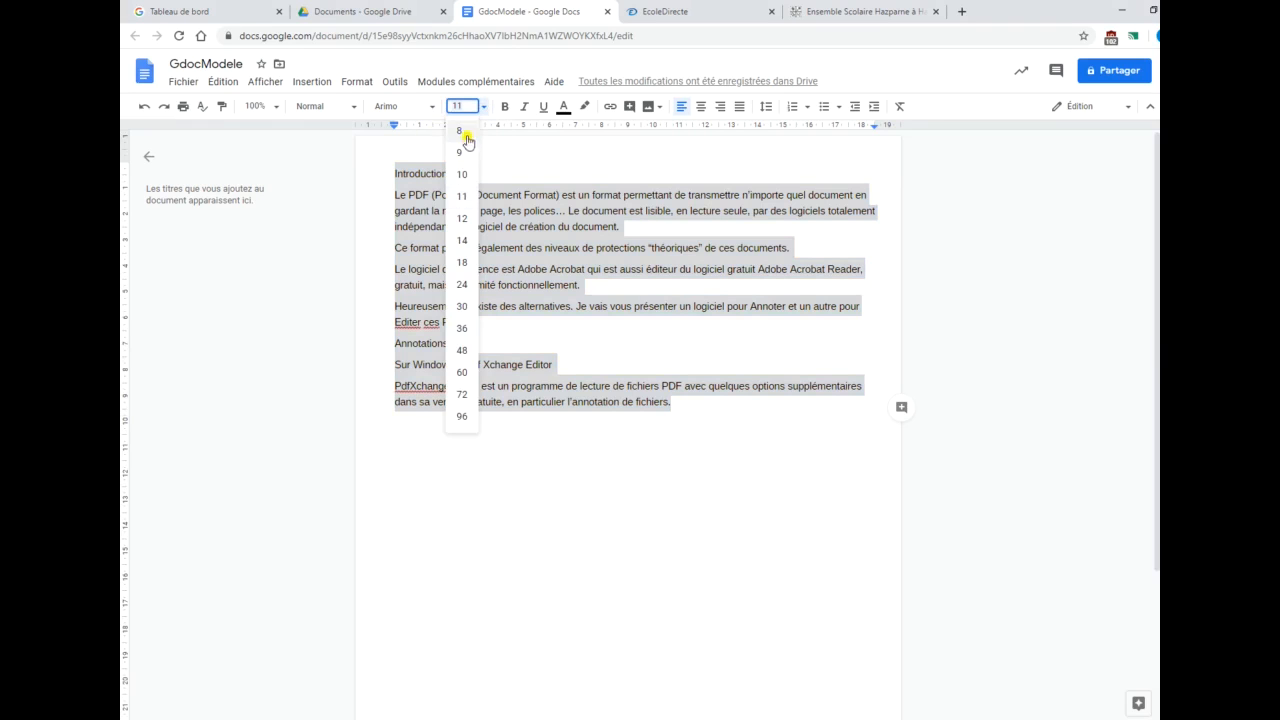
{"action": "left_click", "coordinate": [462, 174]}
{"action": "left_click", "coordinate": [542, 543]}
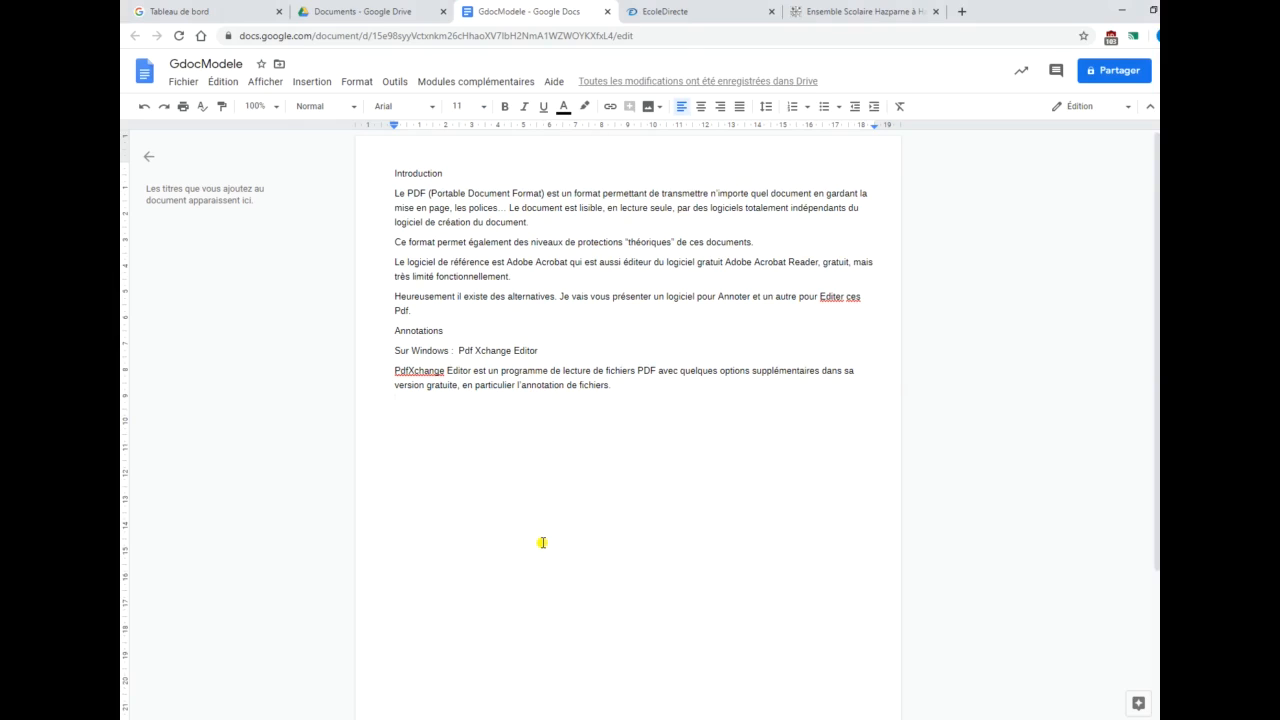
{"action": "left_click_drag", "start_coordinate": [431, 194], "coordinate": [536, 197]}
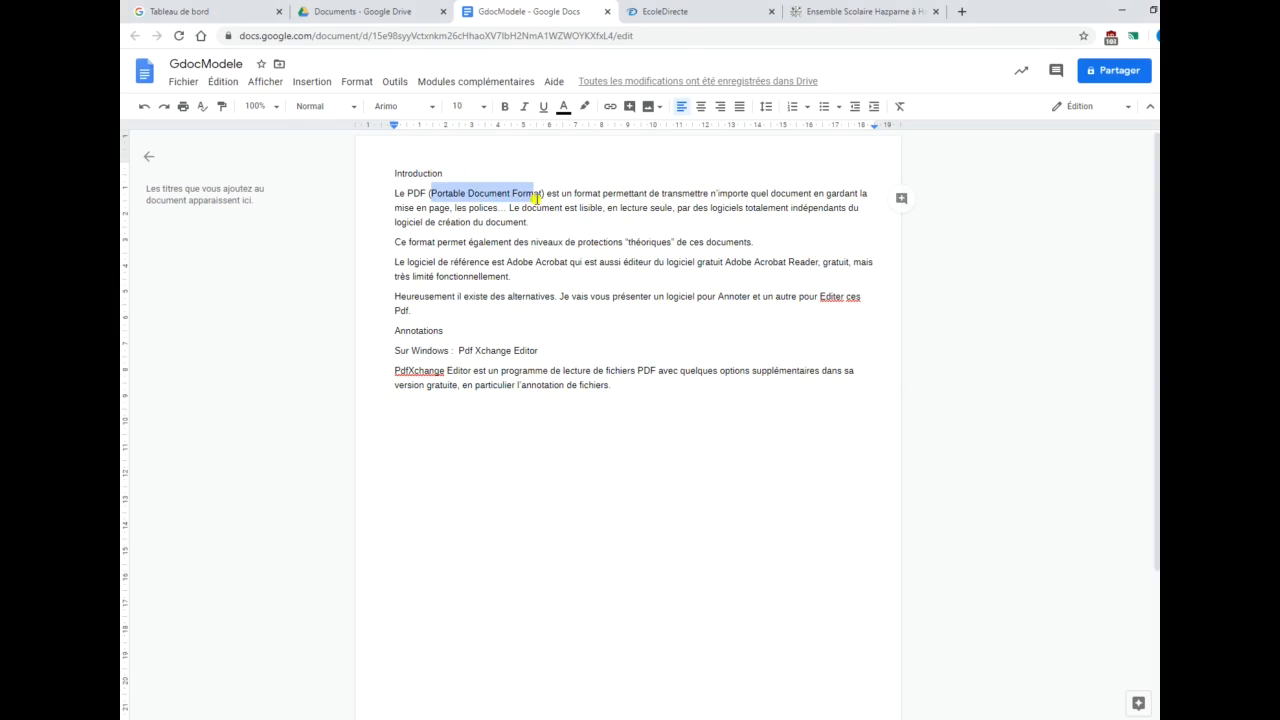
{"action": "left_click", "coordinate": [455, 431]}
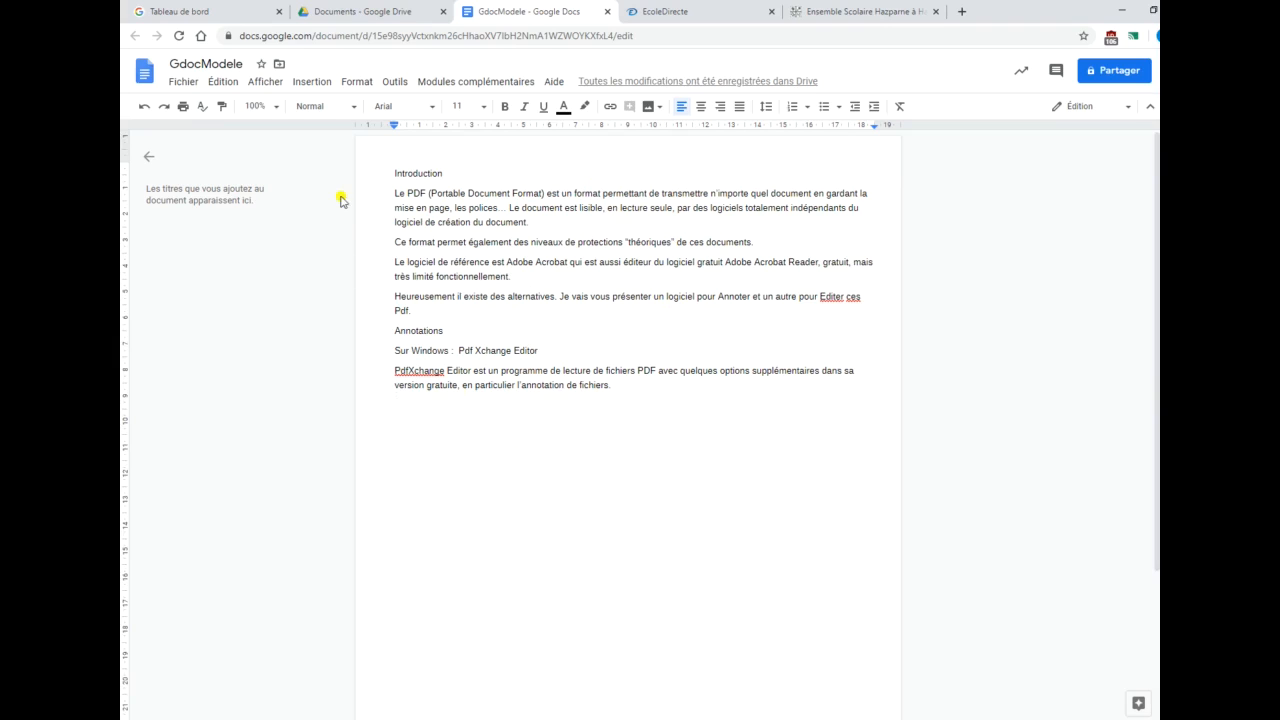
{"action": "left_click", "coordinate": [356, 108]}
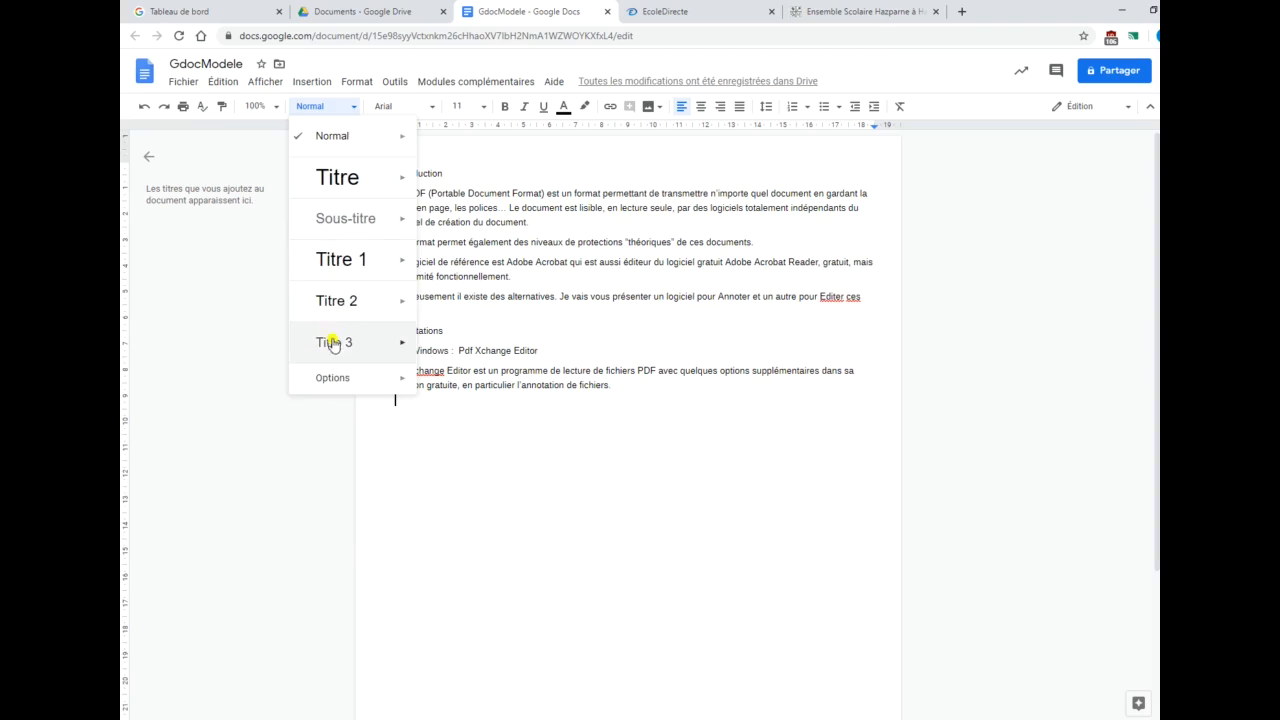
{"action": "mouse_move", "coordinate": [334, 379]}
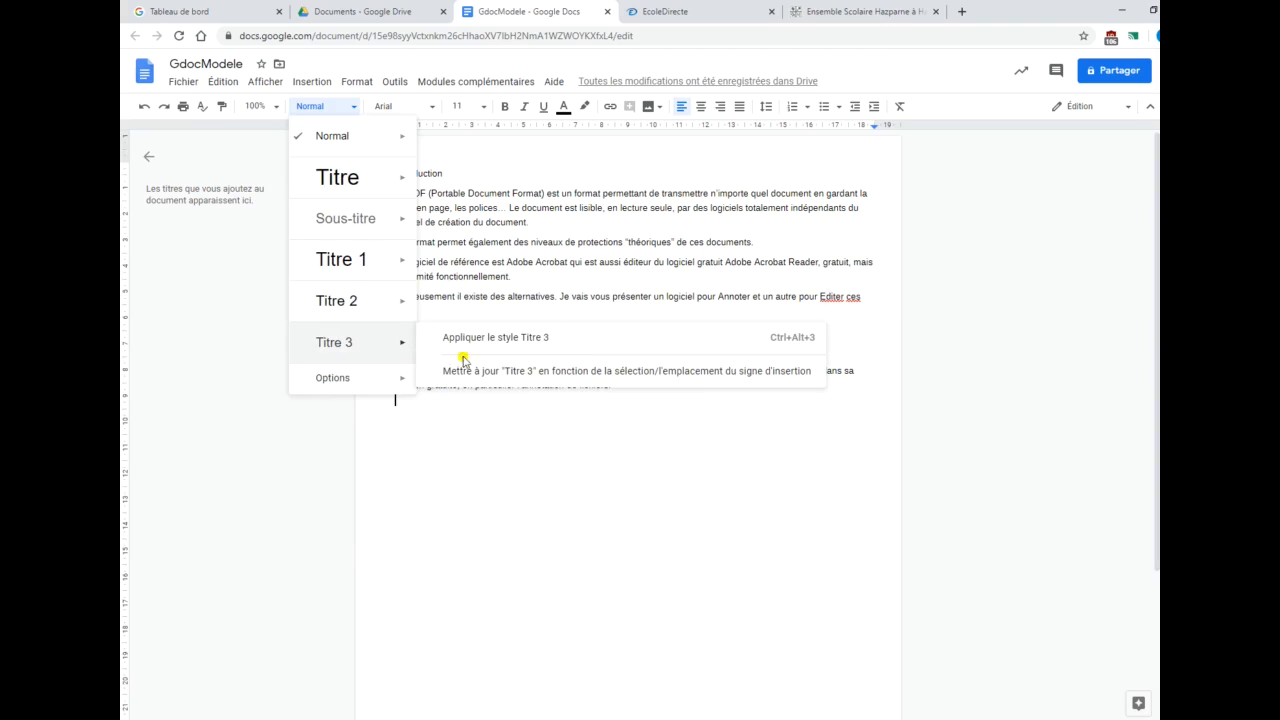
Step: Update the Normal paragraph style to match the formatting of the first body paragraph below Introduction
{"action": "left_click", "coordinate": [446, 193]}
{"action": "left_click_drag", "start_coordinate": [446, 193], "coordinate": [543, 222]}
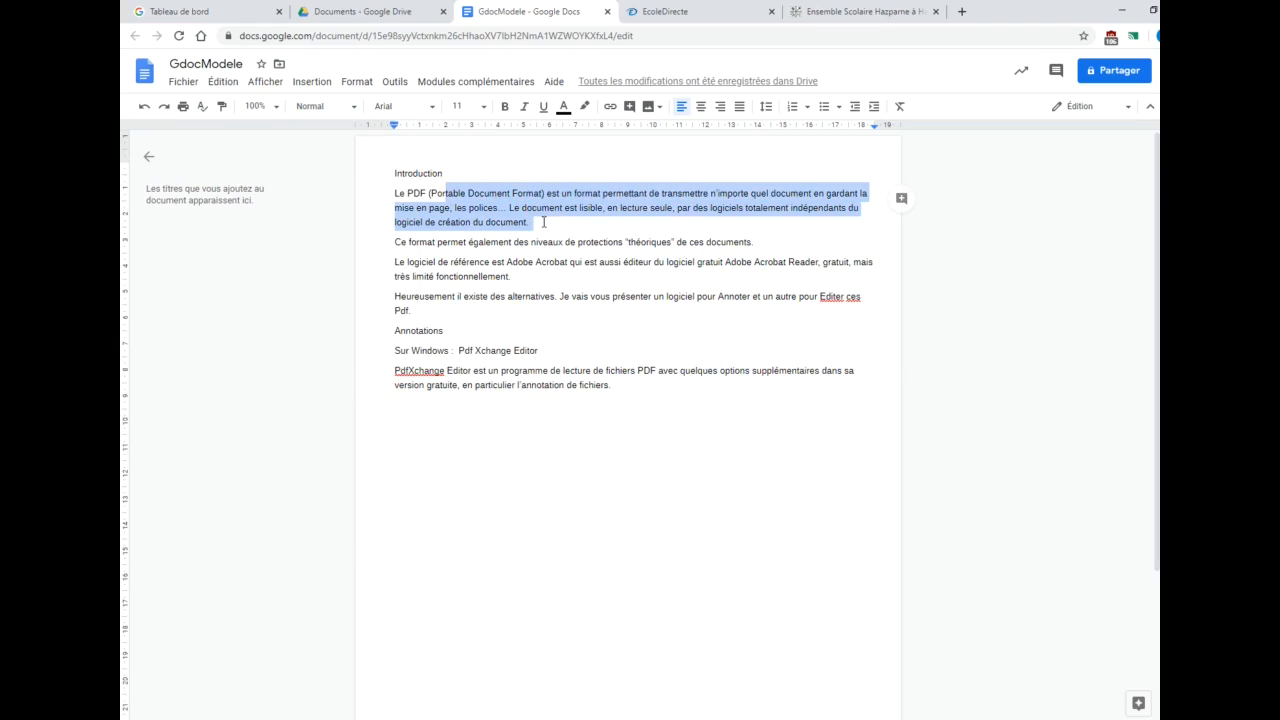
{"action": "left_click", "coordinate": [353, 108]}
{"action": "mouse_move", "coordinate": [351, 137]}
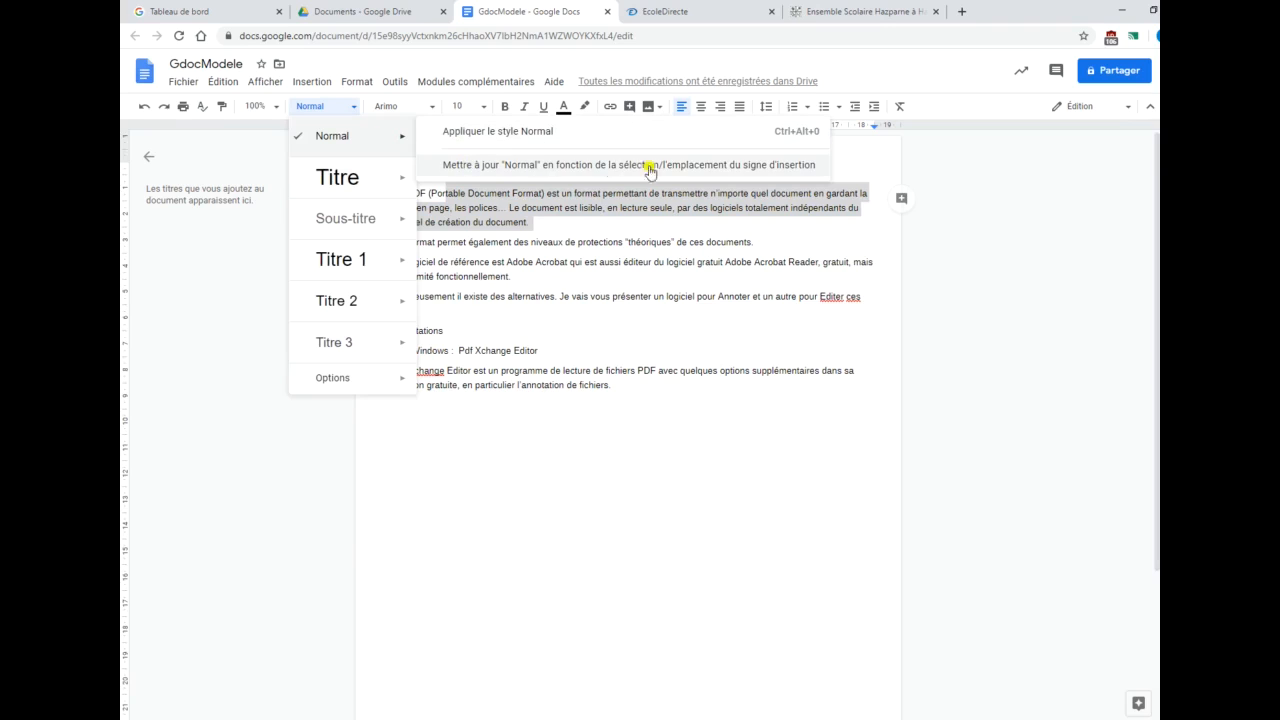
{"action": "left_click", "coordinate": [563, 166]}
{"action": "left_click", "coordinate": [559, 409]}
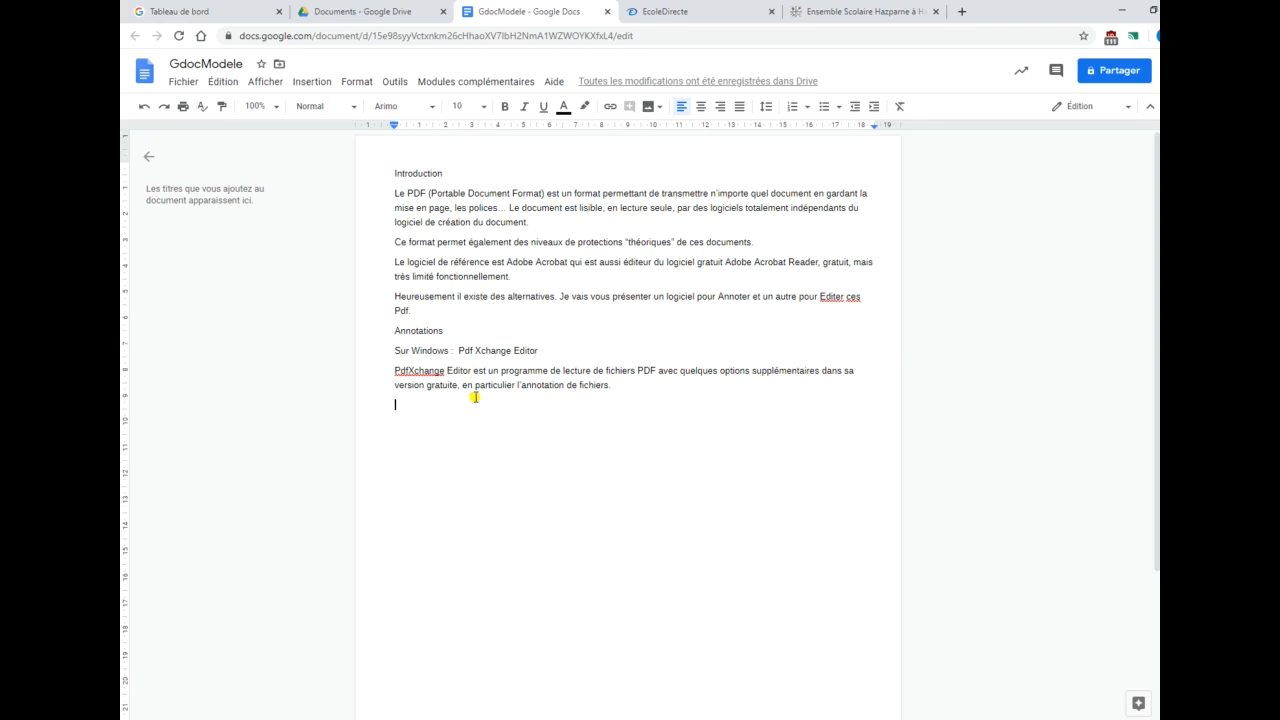
Step: Apply the Titre 1 heading style to the word Introduction
{"action": "double_click", "coordinate": [412, 173]}
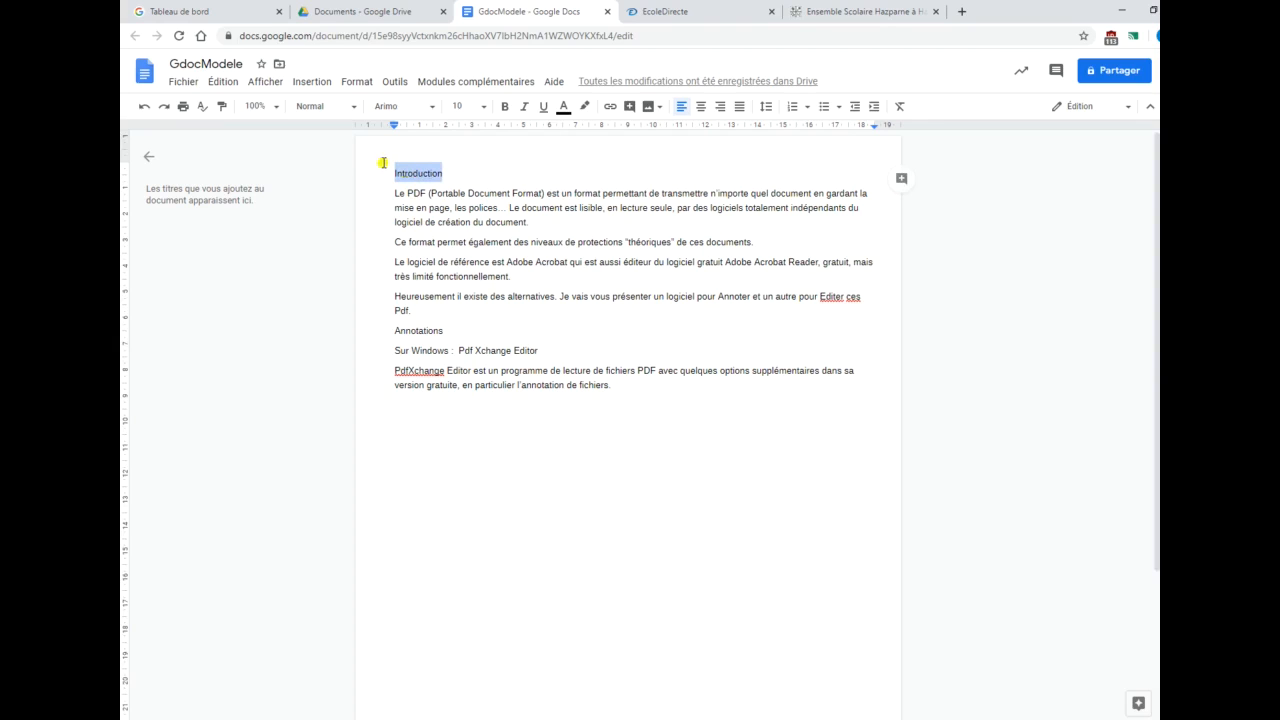
{"action": "left_click", "coordinate": [353, 113]}
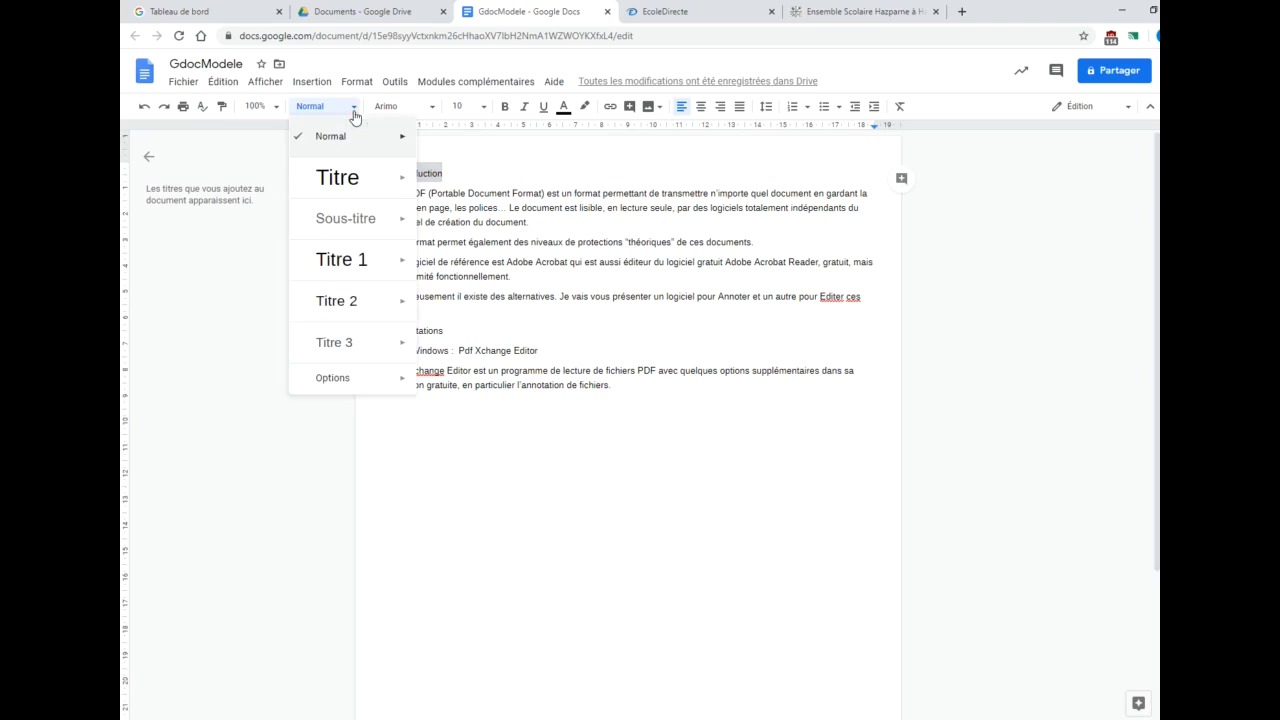
{"action": "left_click", "coordinate": [331, 262]}
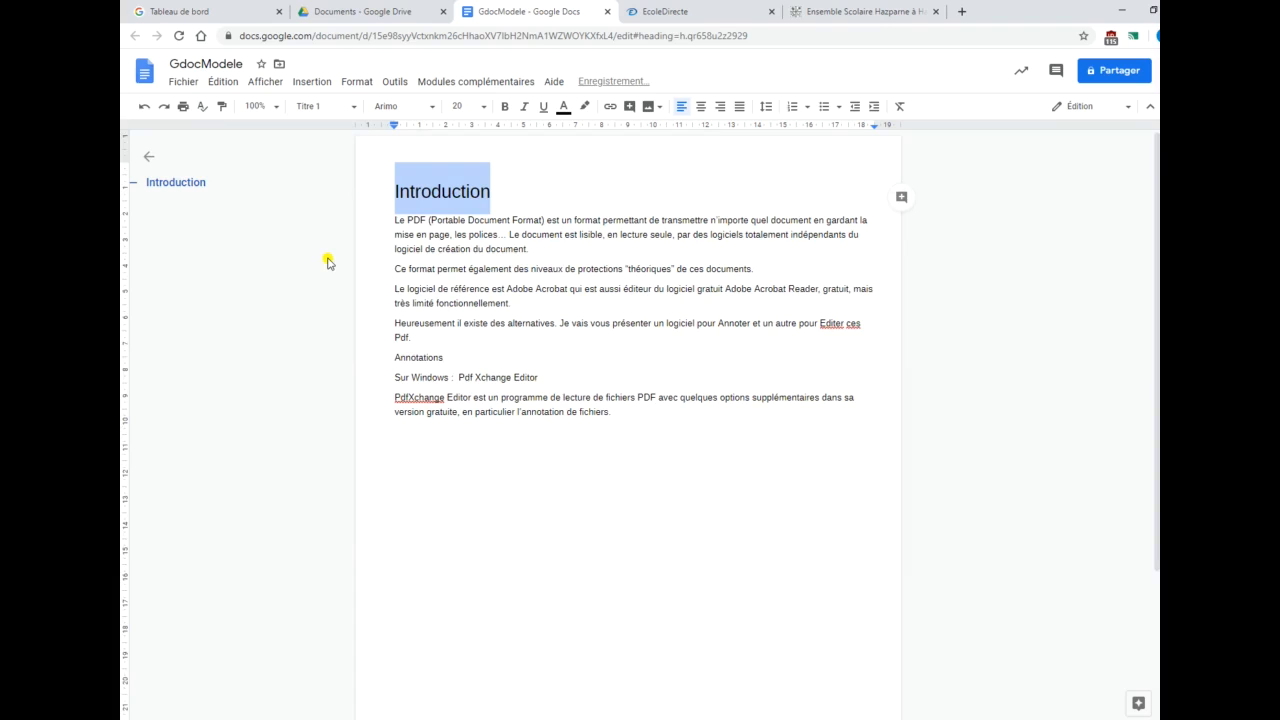
Step: Find the Roboto Condensed font among the additional fonts and apply it to the Introduction heading
{"action": "left_click", "coordinate": [430, 107]}
{"action": "left_click", "coordinate": [433, 128]}
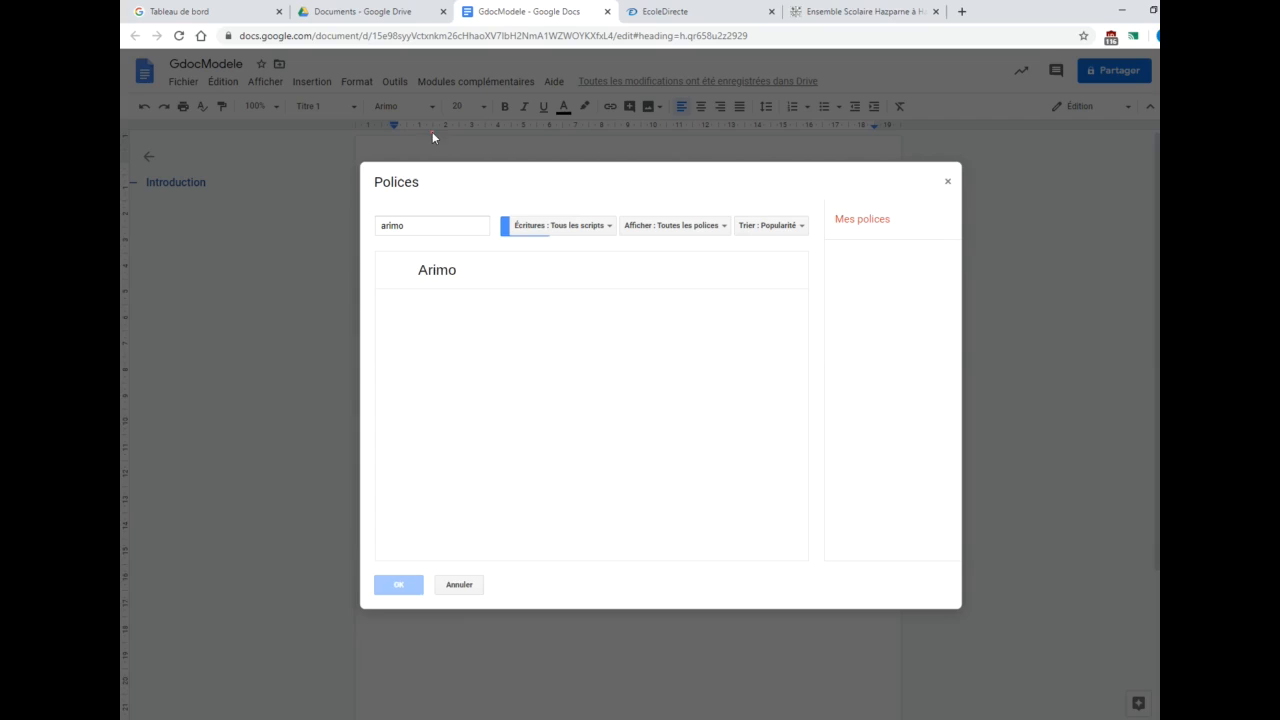
{"action": "left_click_drag", "start_coordinate": [425, 222], "coordinate": [352, 225]}
{"action": "type", "text": "robo"}
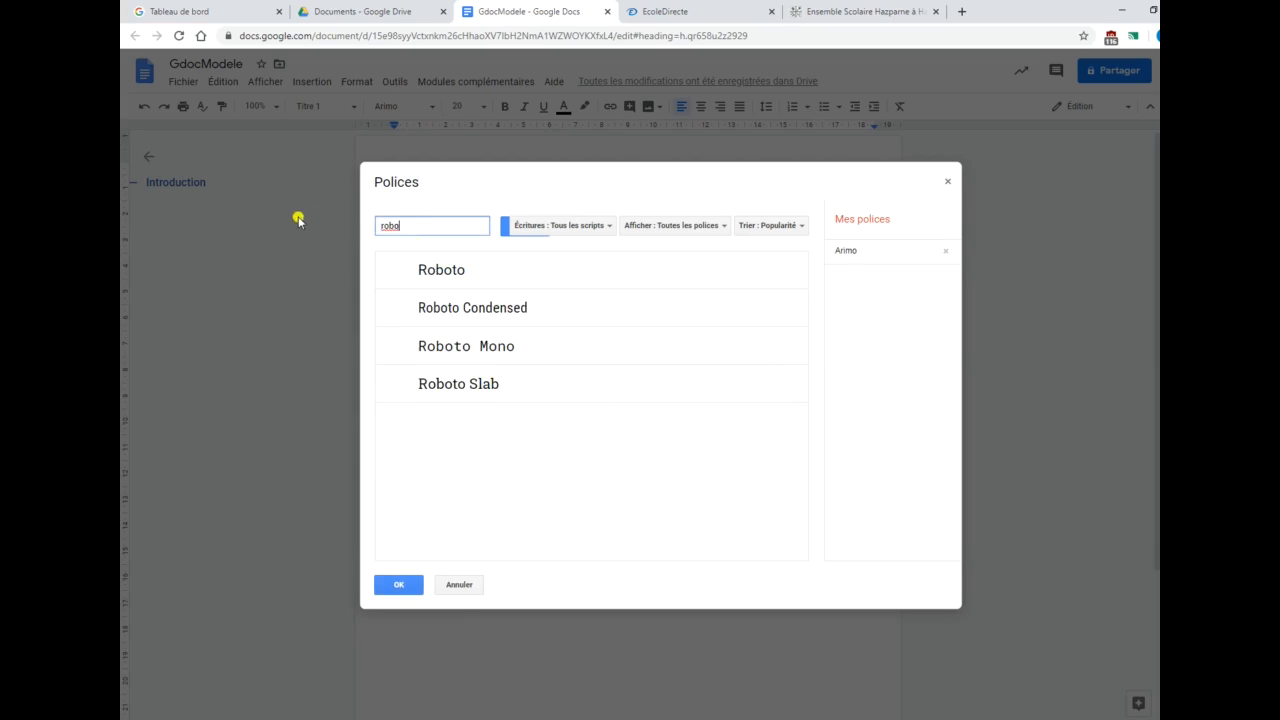
{"action": "left_click", "coordinate": [510, 313]}
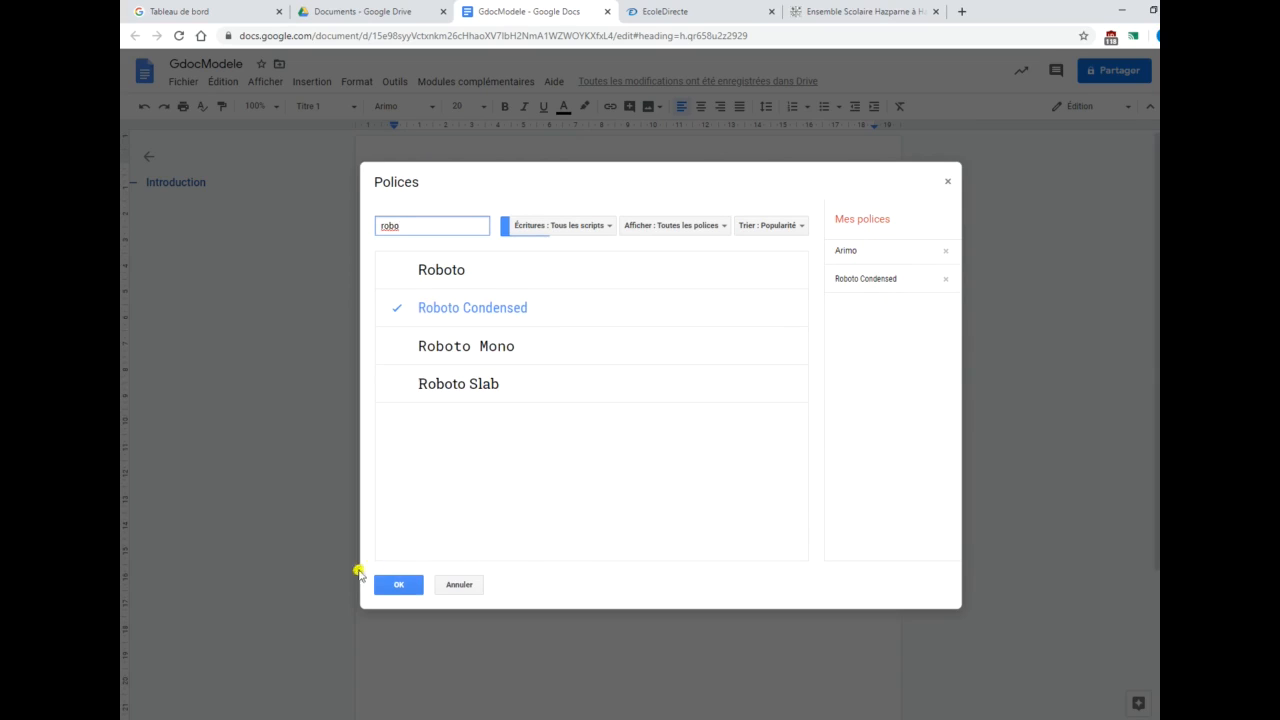
{"action": "left_click", "coordinate": [392, 584]}
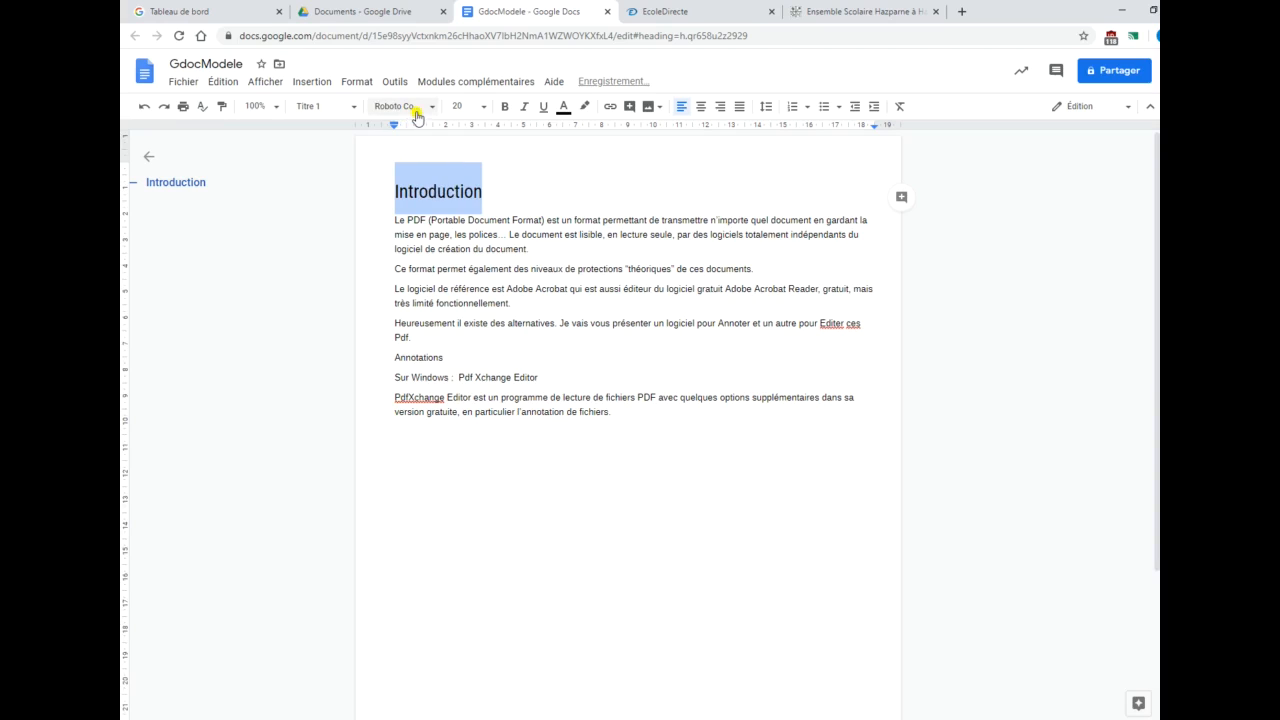
Step: Set the font size of the Introduction heading to 11
{"action": "left_click", "coordinate": [486, 185]}
{"action": "left_click_drag", "start_coordinate": [486, 185], "coordinate": [394, 189]}
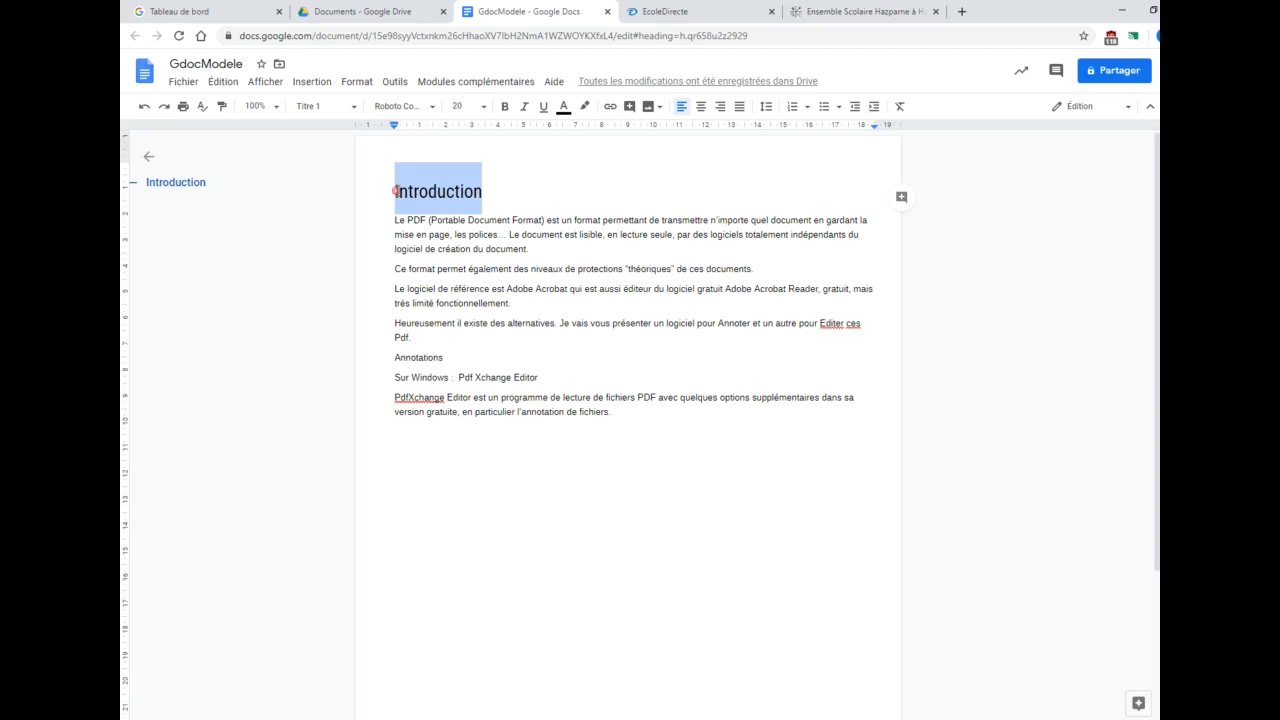
{"action": "left_click", "coordinate": [484, 106]}
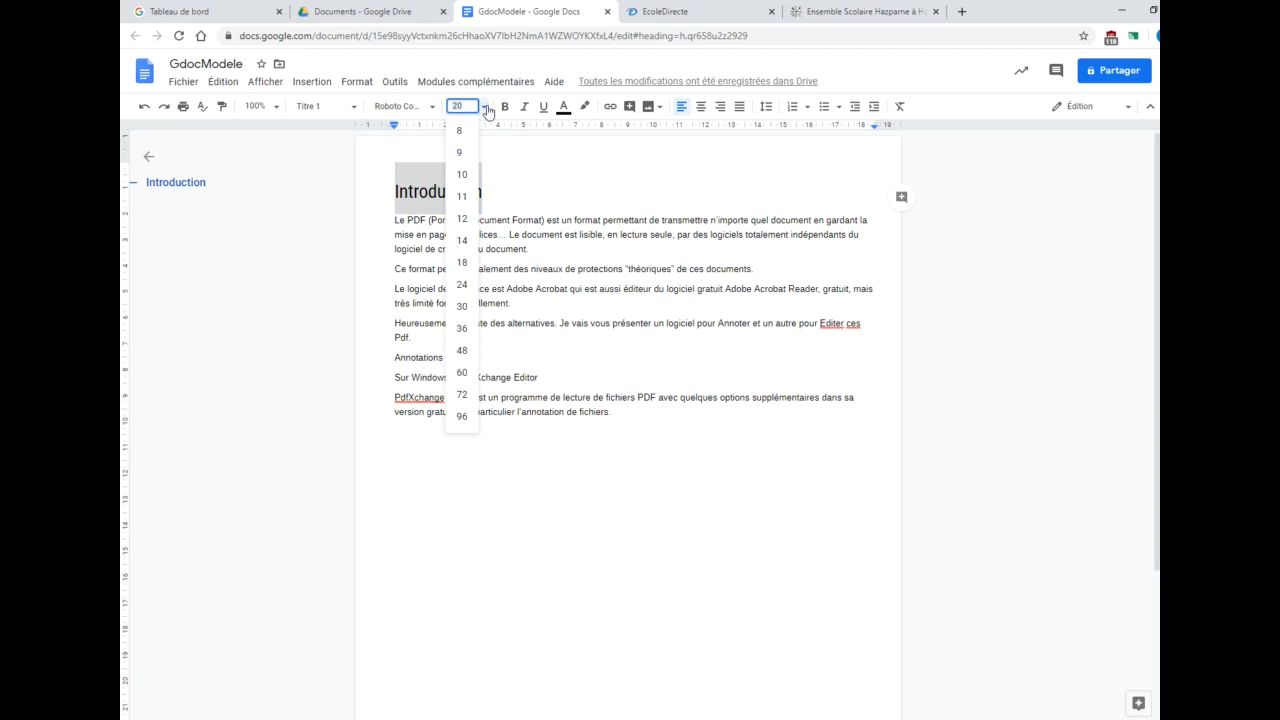
{"action": "left_click", "coordinate": [462, 197]}
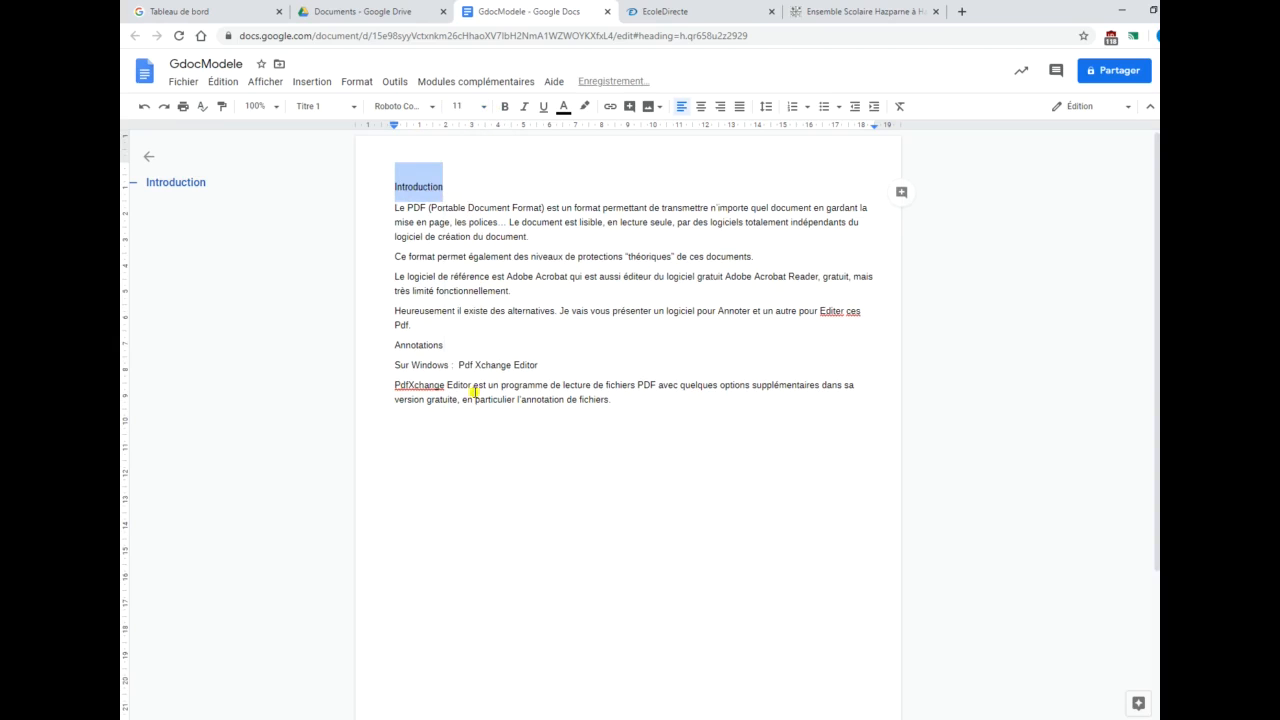
{"action": "left_click", "coordinate": [477, 440]}
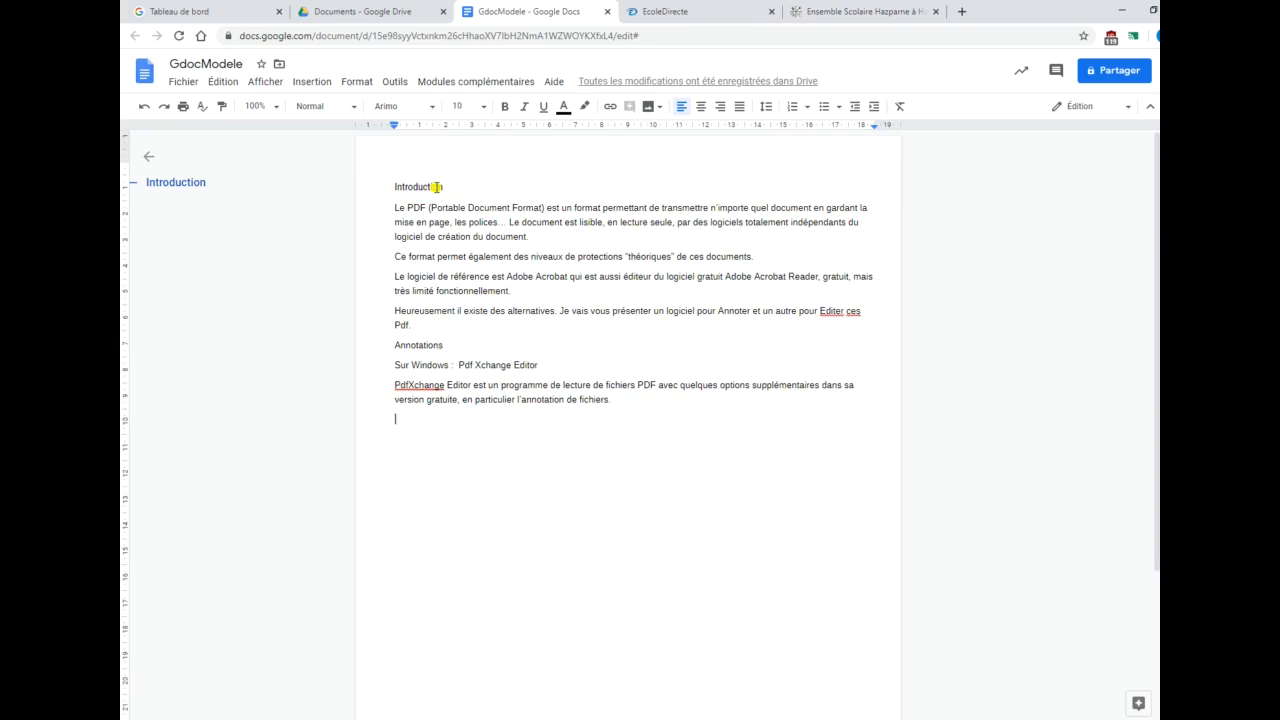
Step: Change the font of the Introduction heading to Arimo
{"action": "left_click_drag", "start_coordinate": [437, 186], "coordinate": [387, 183]}
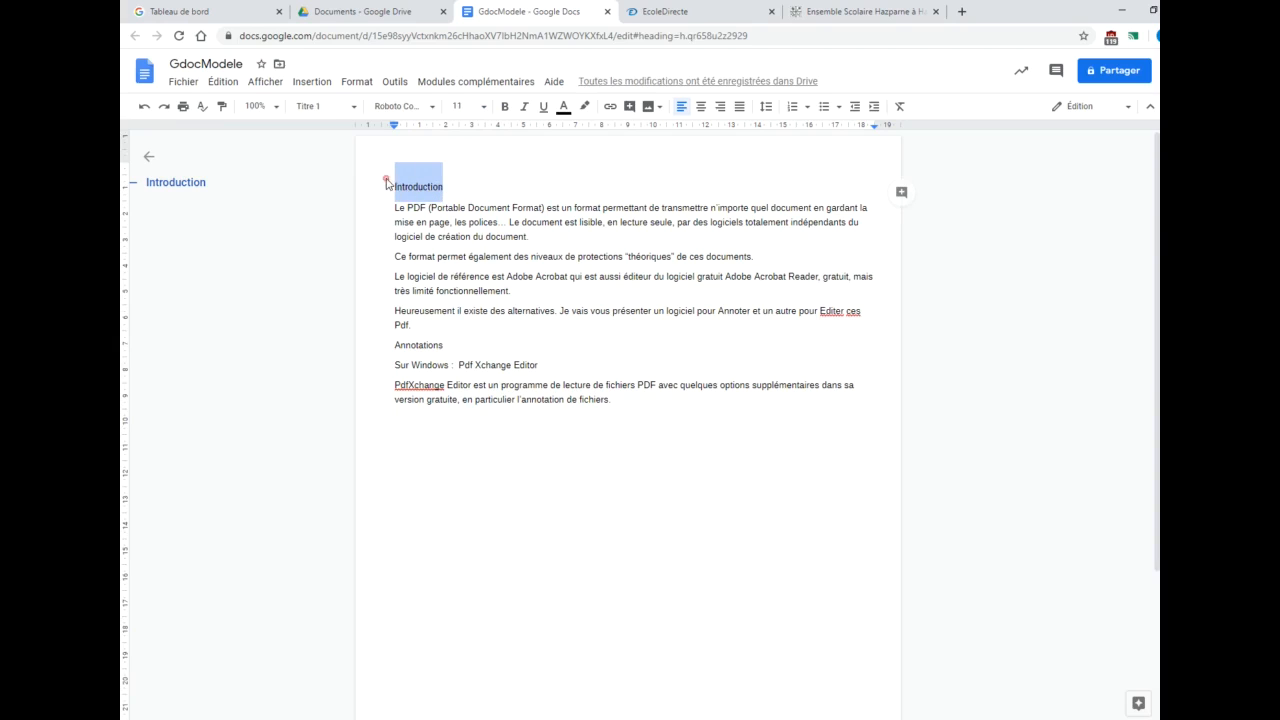
{"action": "left_click", "coordinate": [432, 106]}
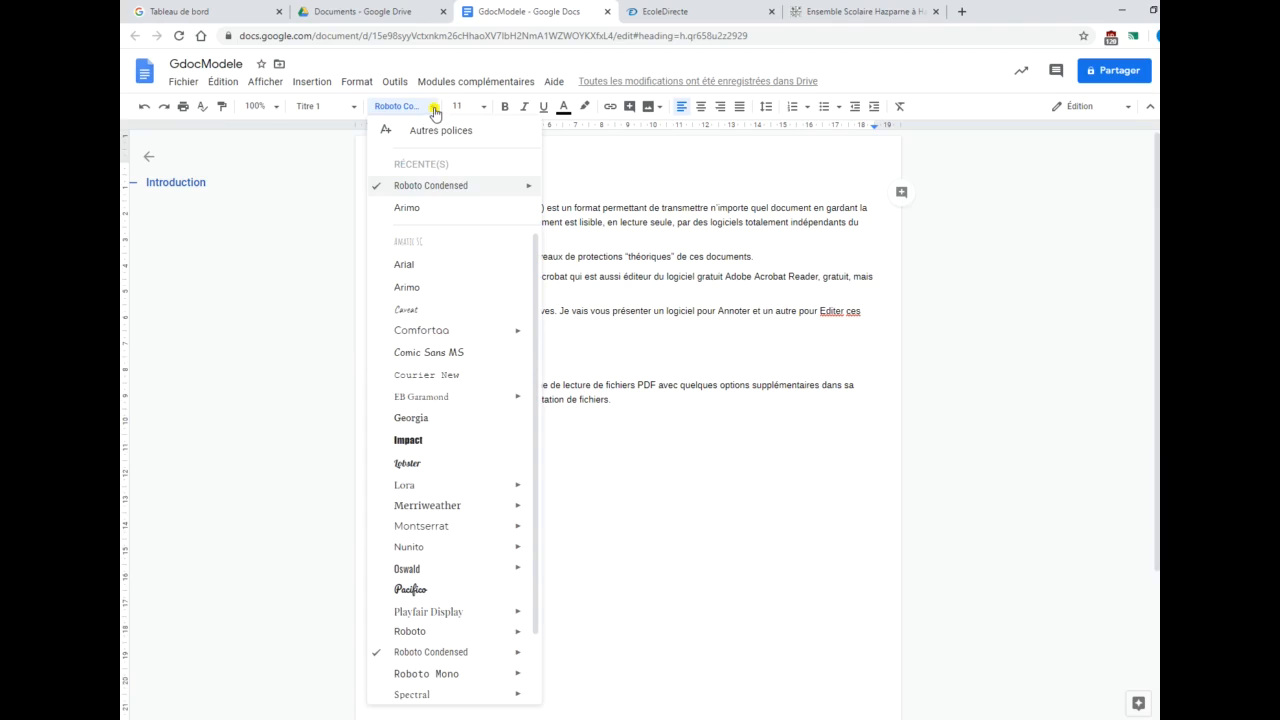
{"action": "left_click", "coordinate": [430, 208]}
{"action": "left_click", "coordinate": [486, 169]}
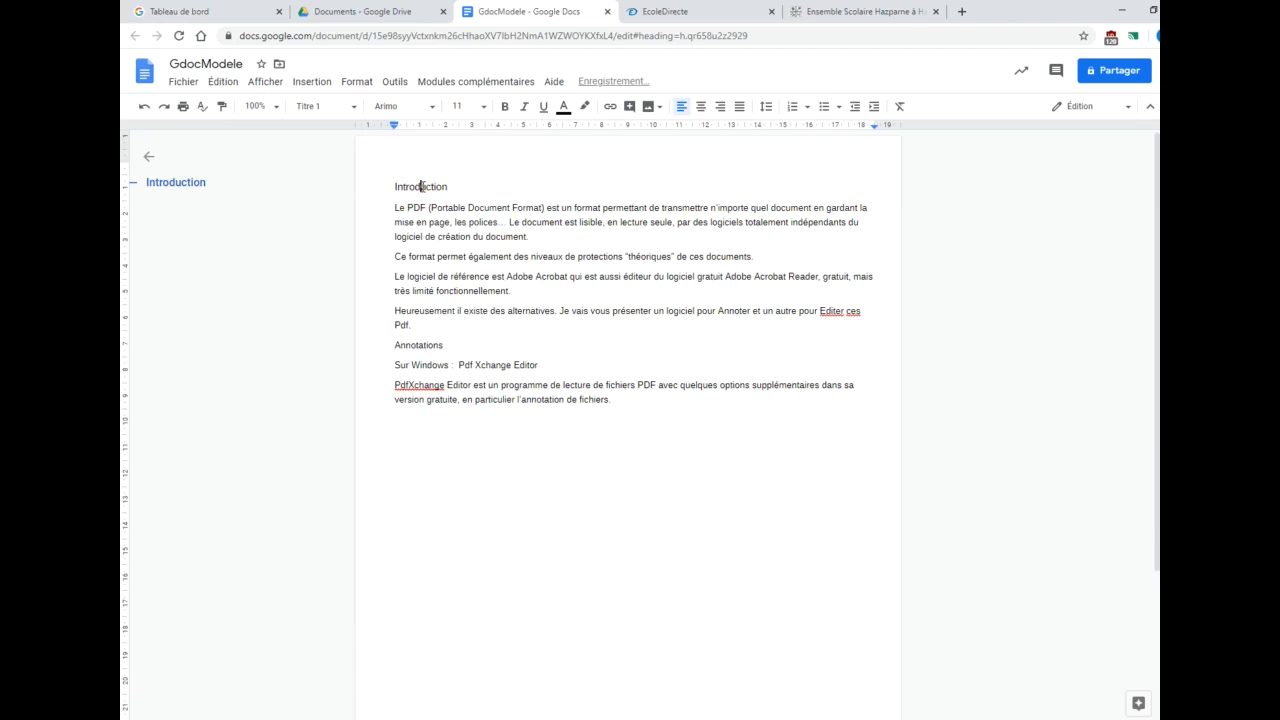
Step: Color the Introduction heading blue and make it bold
{"action": "left_click_drag", "start_coordinate": [452, 186], "coordinate": [395, 186]}
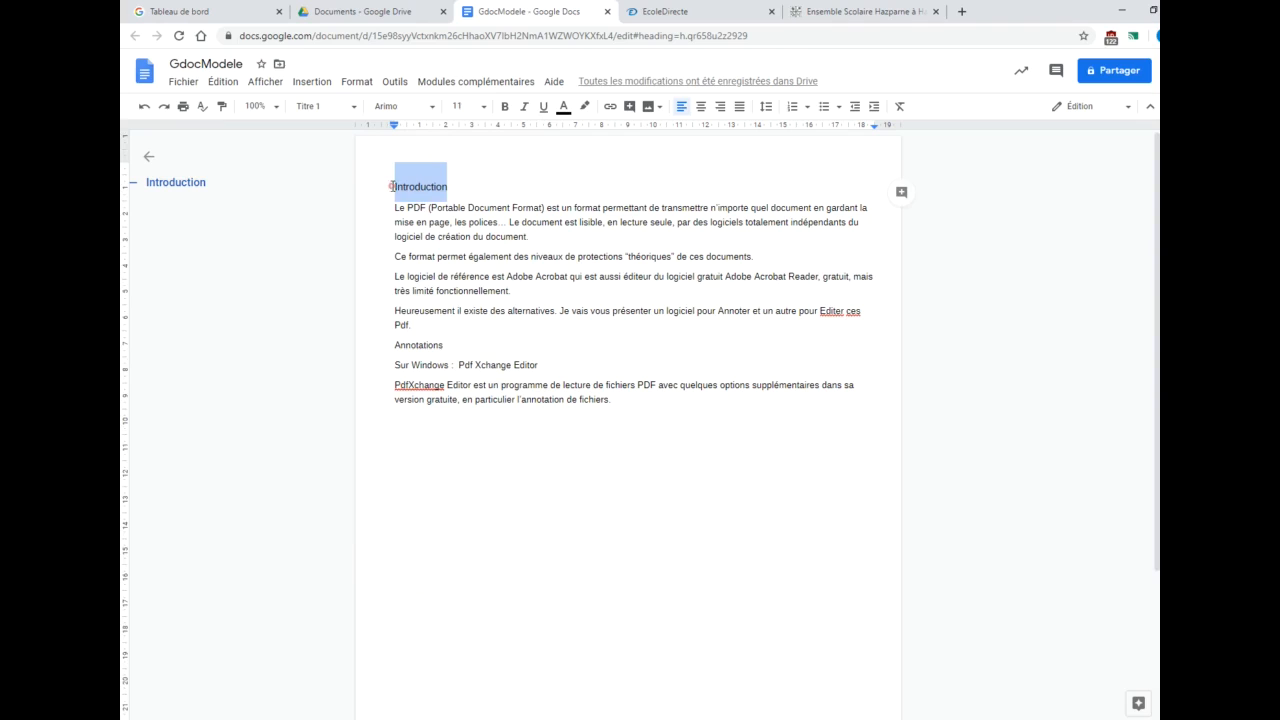
{"action": "left_click", "coordinate": [565, 113]}
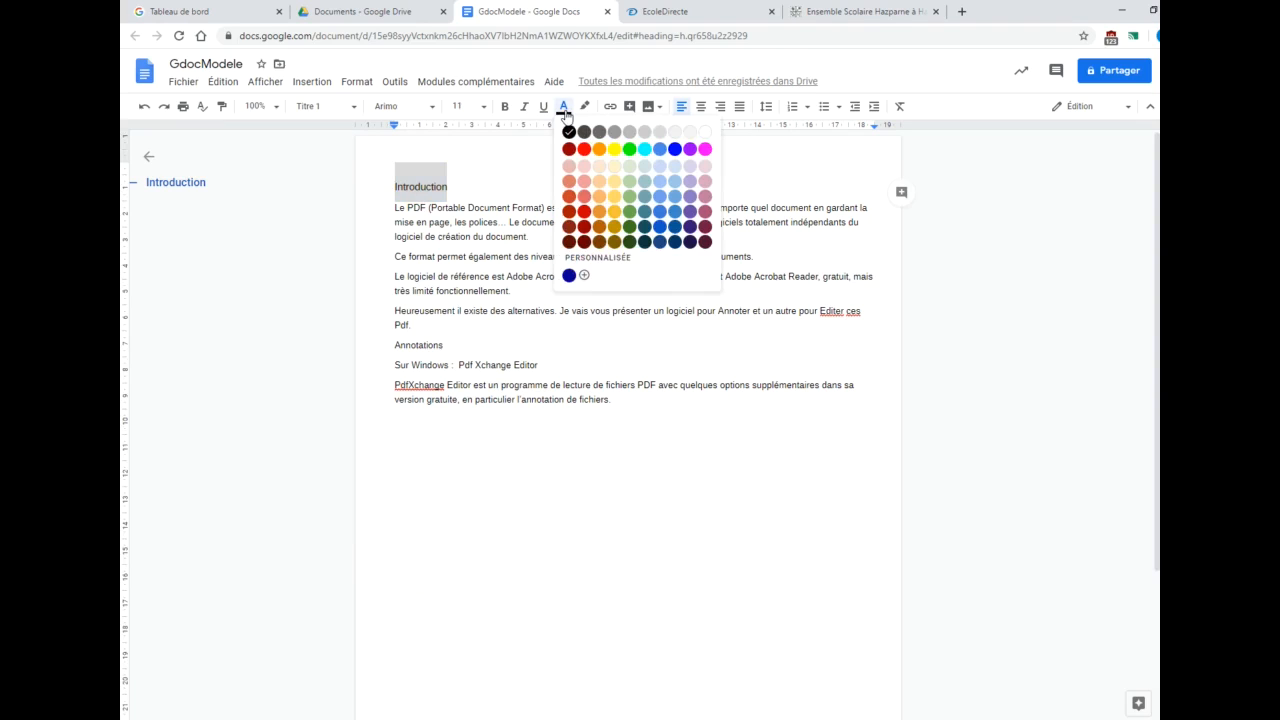
{"action": "left_click", "coordinate": [678, 150]}
{"action": "left_click", "coordinate": [637, 487]}
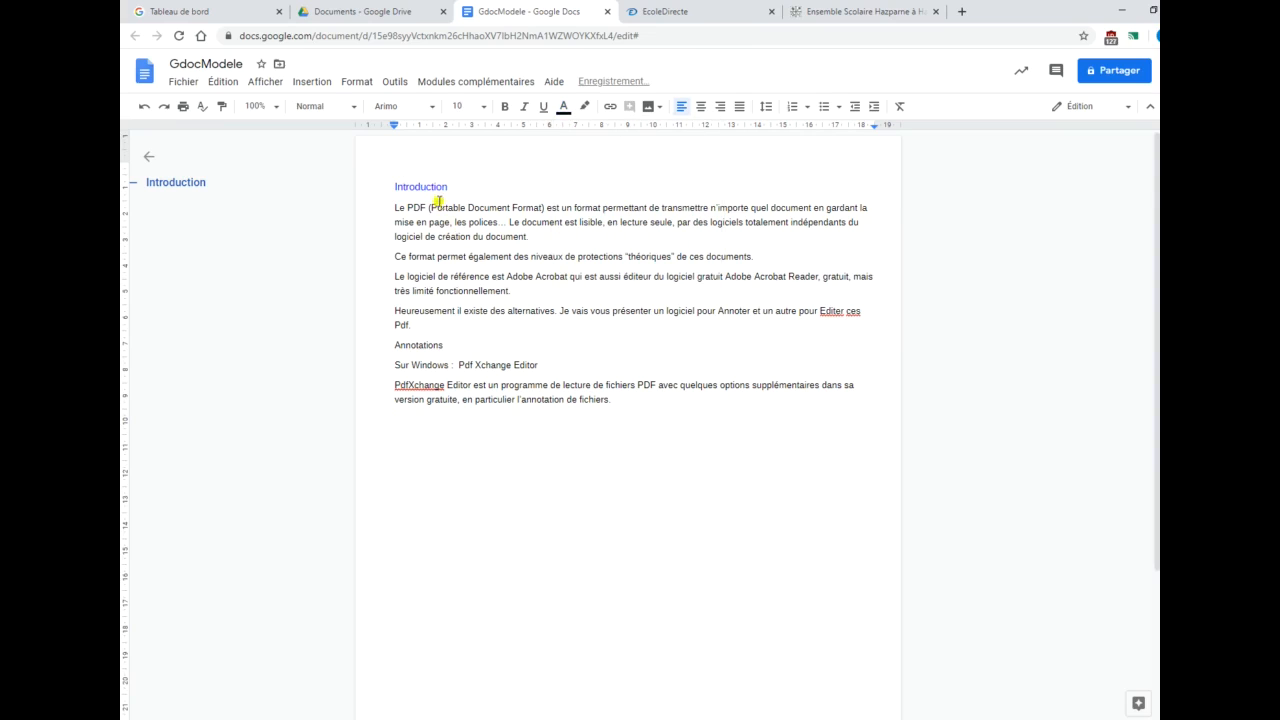
{"action": "left_click_drag", "start_coordinate": [447, 186], "coordinate": [405, 185]}
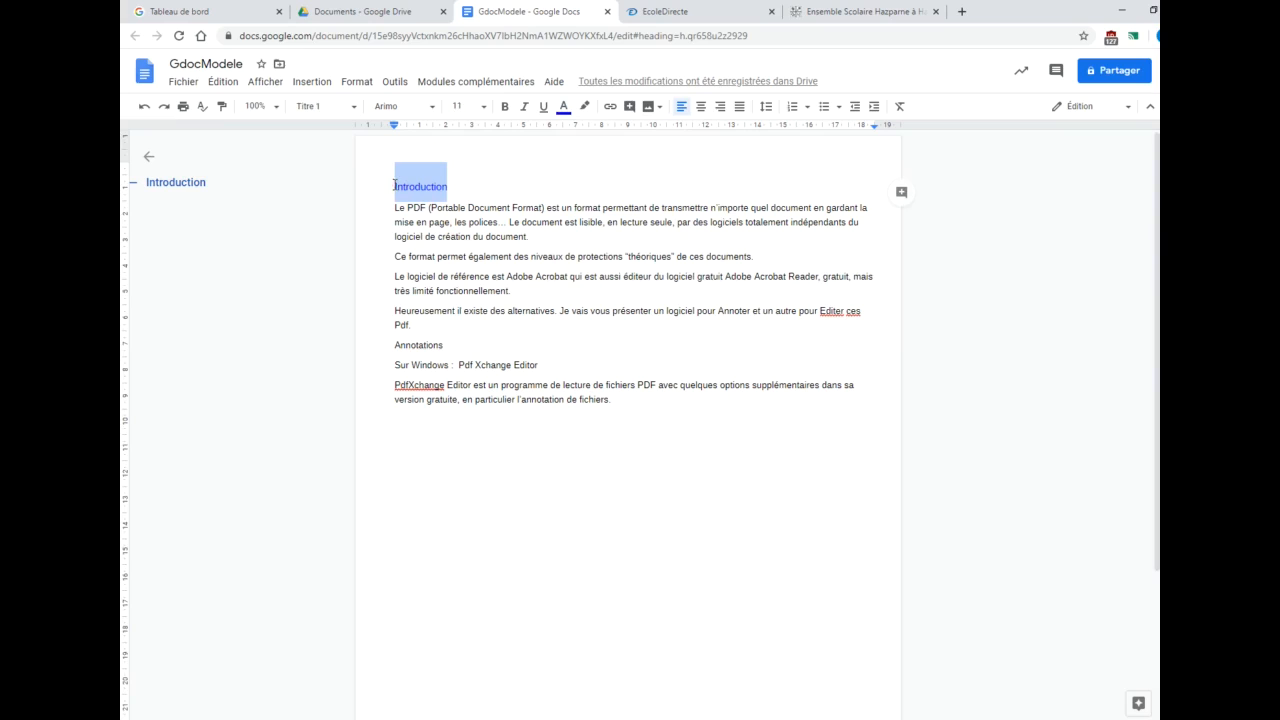
{"action": "left_click", "coordinate": [504, 106]}
{"action": "left_click", "coordinate": [499, 151]}
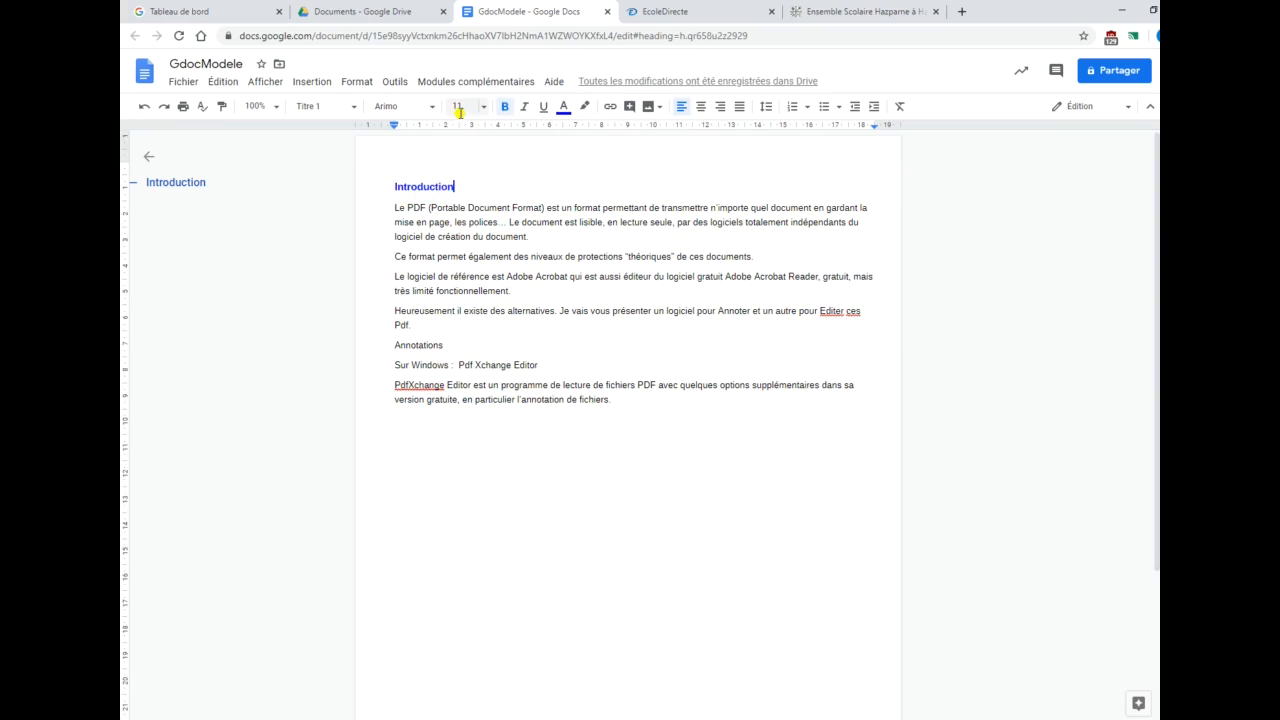
Step: Update the Titre 1 style to match the formatting of the Introduction heading
{"action": "left_click", "coordinate": [354, 112]}
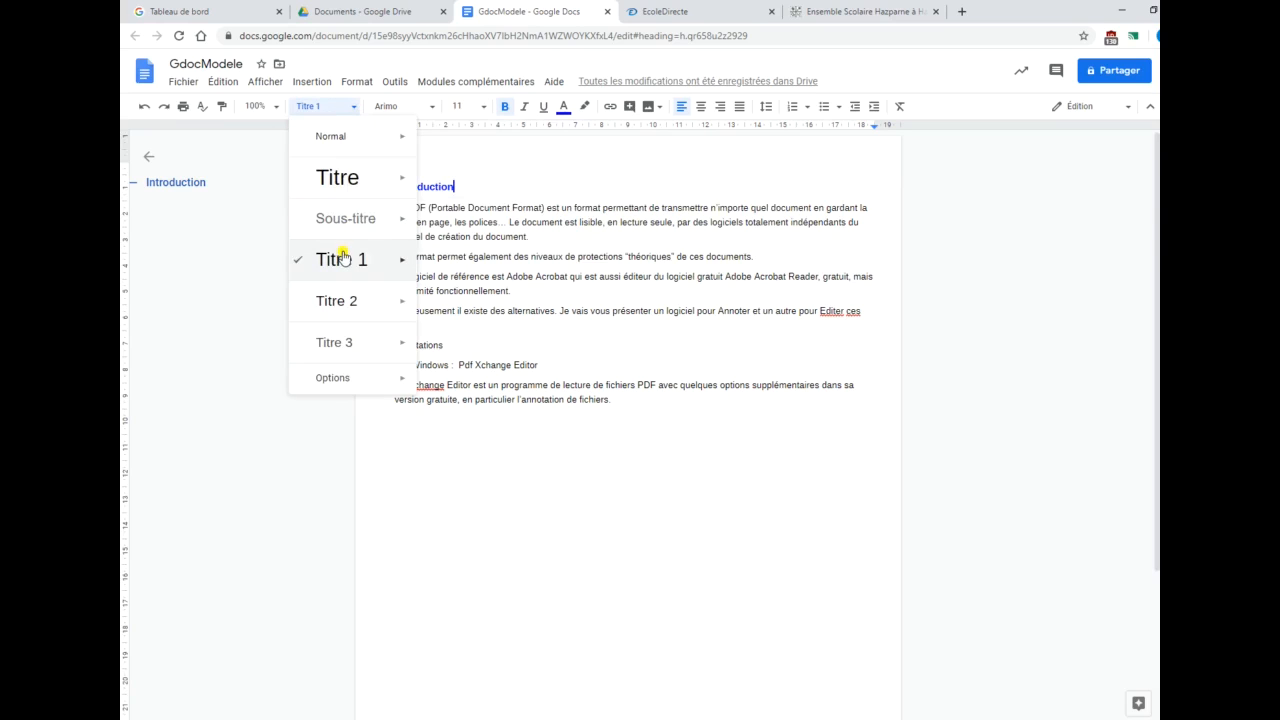
{"action": "mouse_move", "coordinate": [360, 263]}
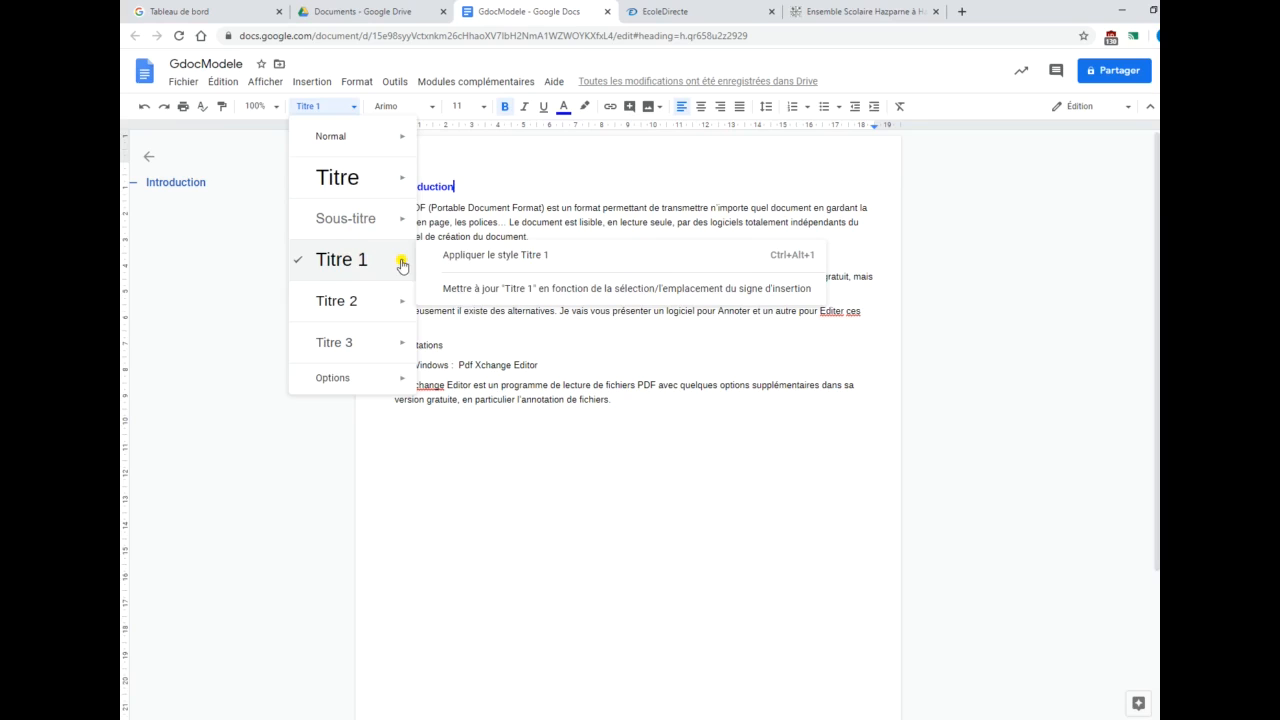
{"action": "left_click", "coordinate": [472, 298]}
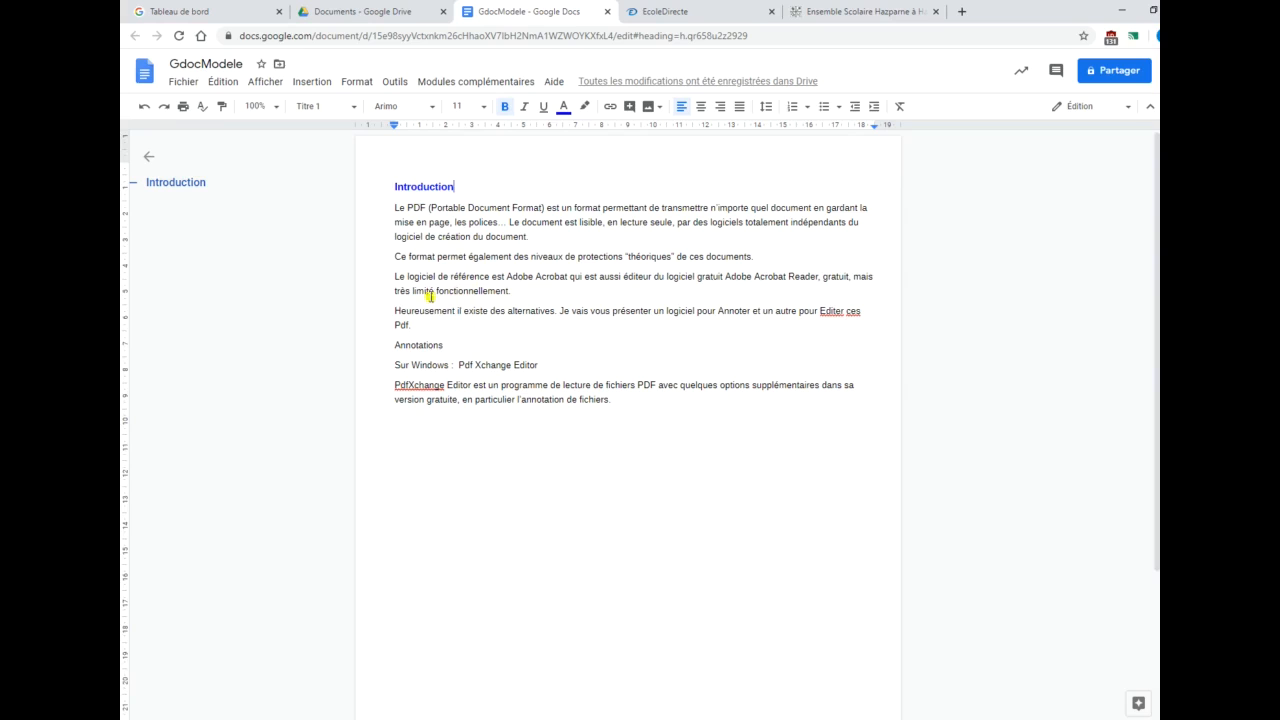
Step: Apply the Titre 1 style to the word Annotations
{"action": "double_click", "coordinate": [416, 347]}
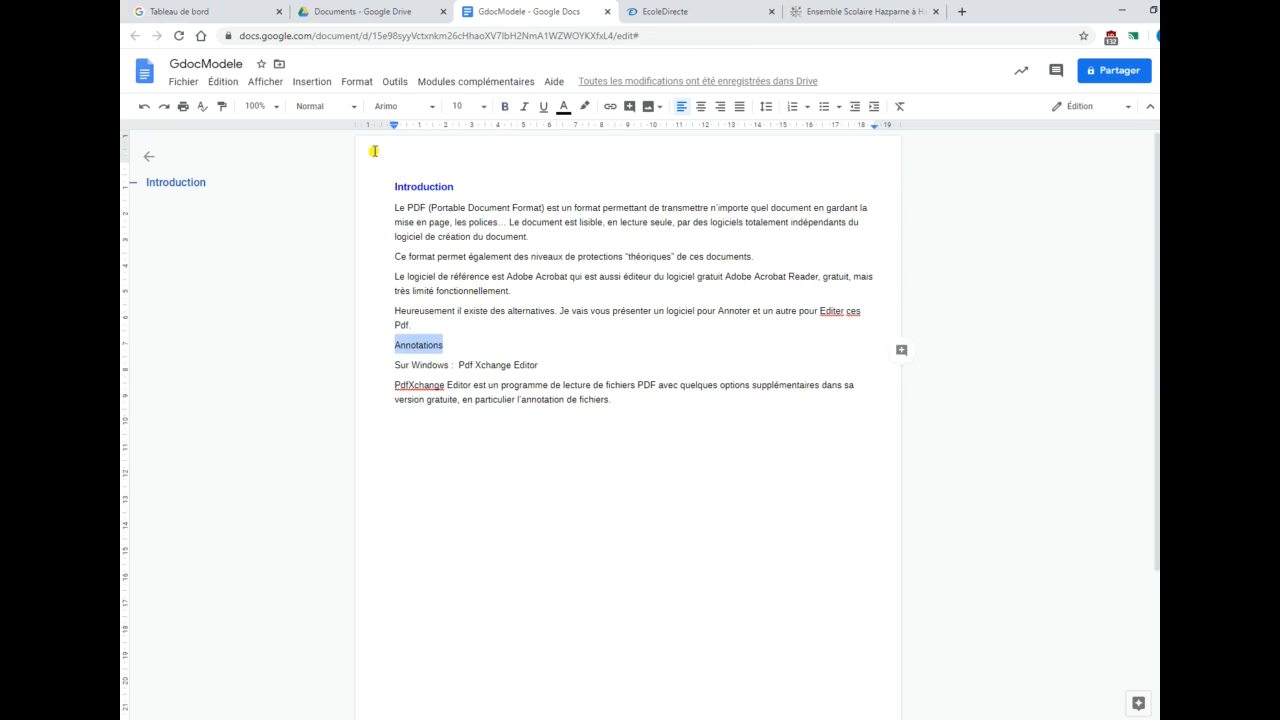
{"action": "left_click", "coordinate": [353, 107]}
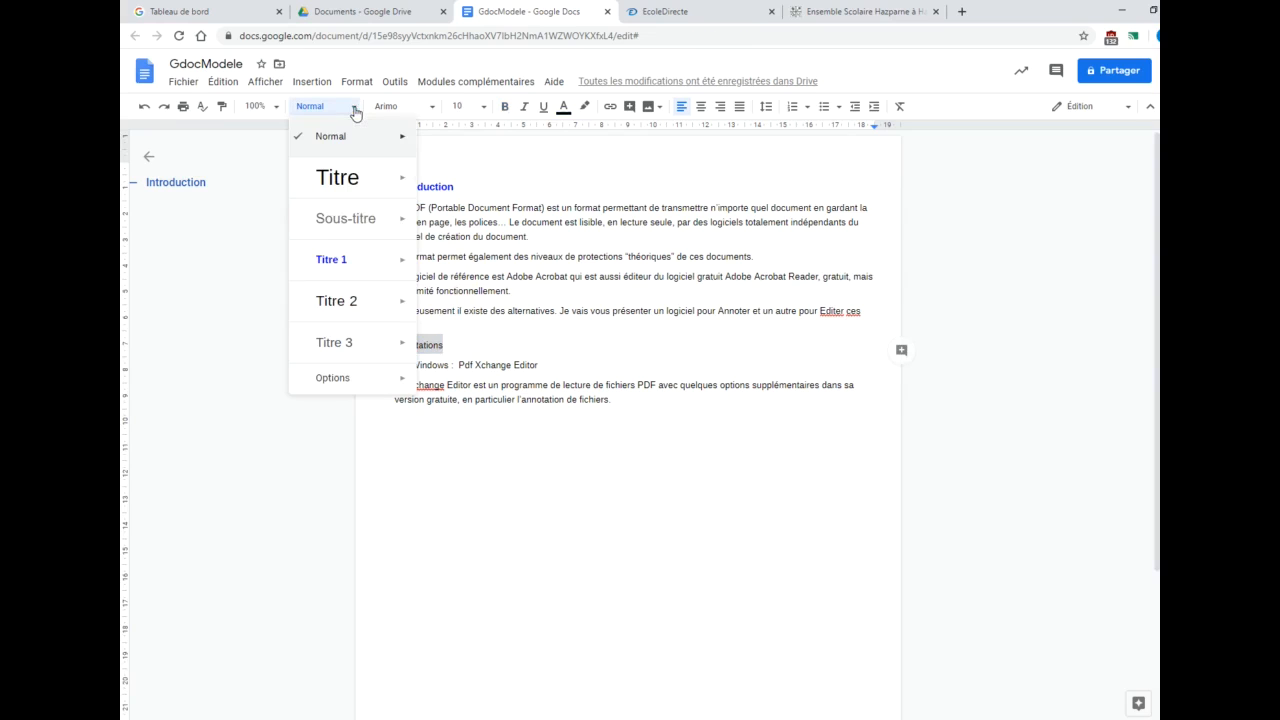
{"action": "left_click", "coordinate": [323, 260]}
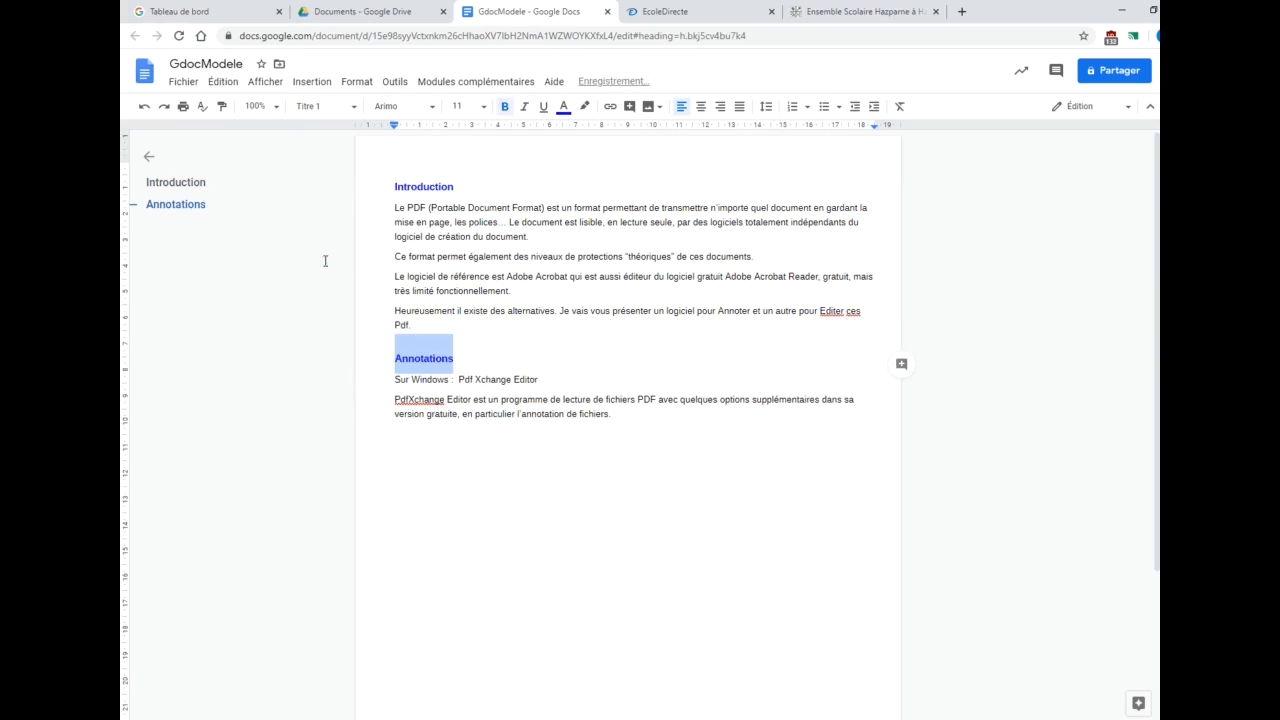
{"action": "left_click", "coordinate": [414, 530]}
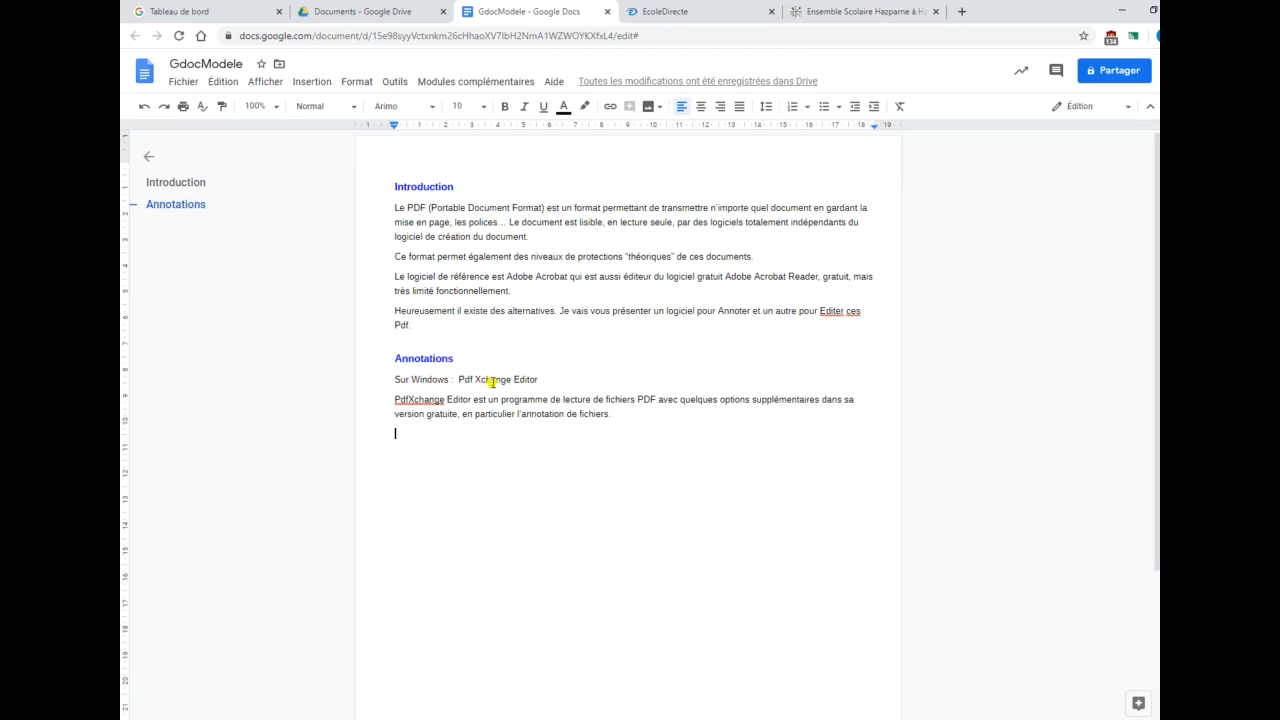
Step: Apply the Titre 2 style to the line "Sur Windows : Pdf Xchange Editor"
{"action": "left_click_drag", "start_coordinate": [538, 380], "coordinate": [389, 380]}
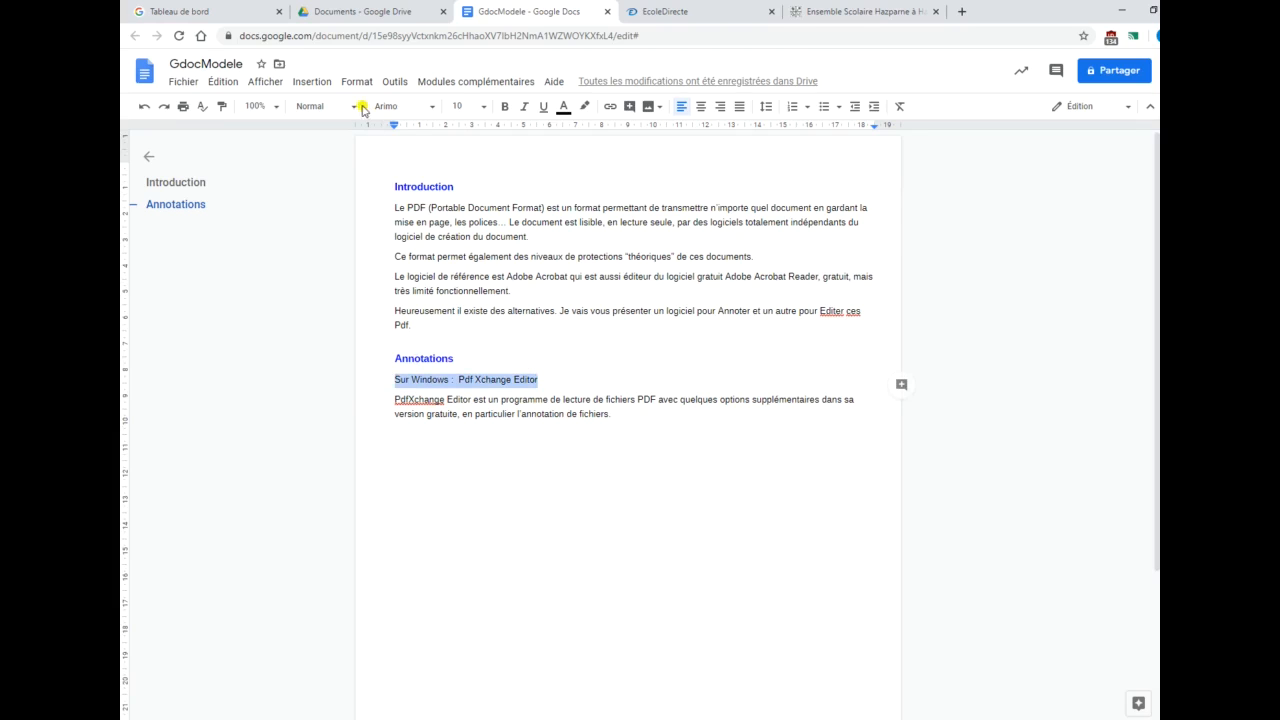
{"action": "left_click", "coordinate": [325, 106]}
{"action": "left_click", "coordinate": [333, 302]}
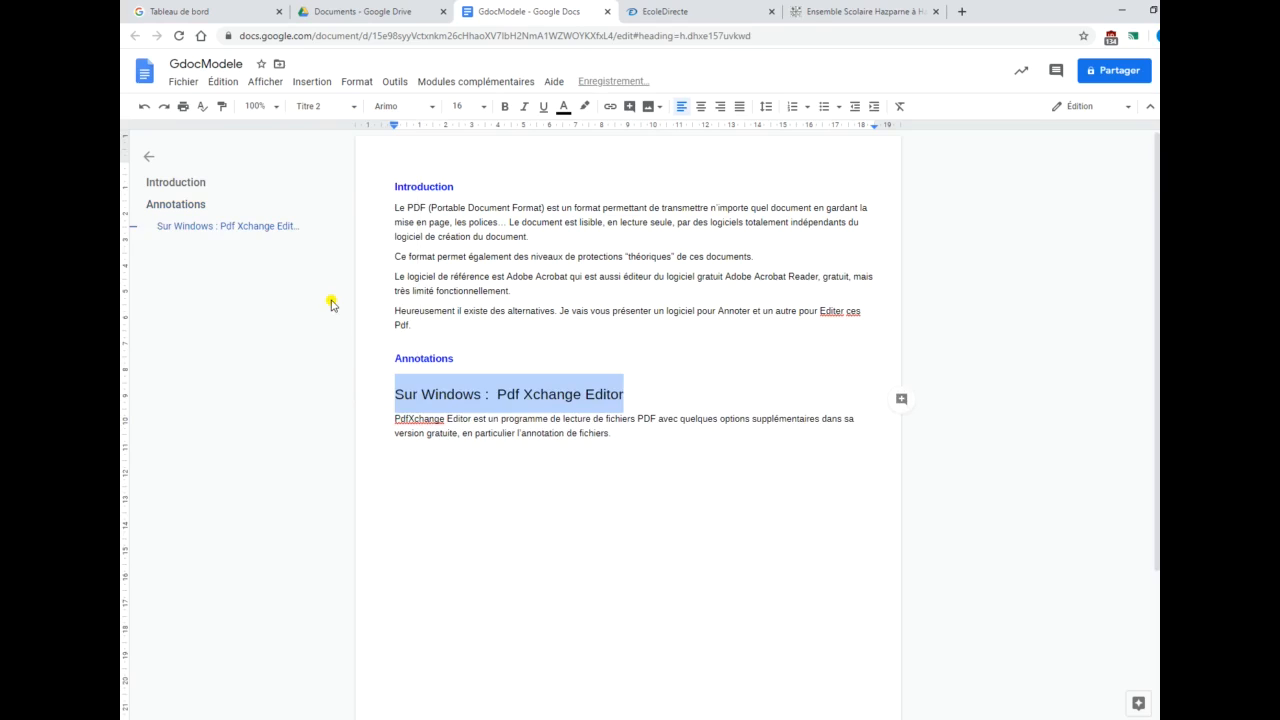
Step: Format the "Sur Windows : Pdf Xchange Editor" subheading with font size 10, bold and blue text
{"action": "left_click", "coordinate": [484, 107]}
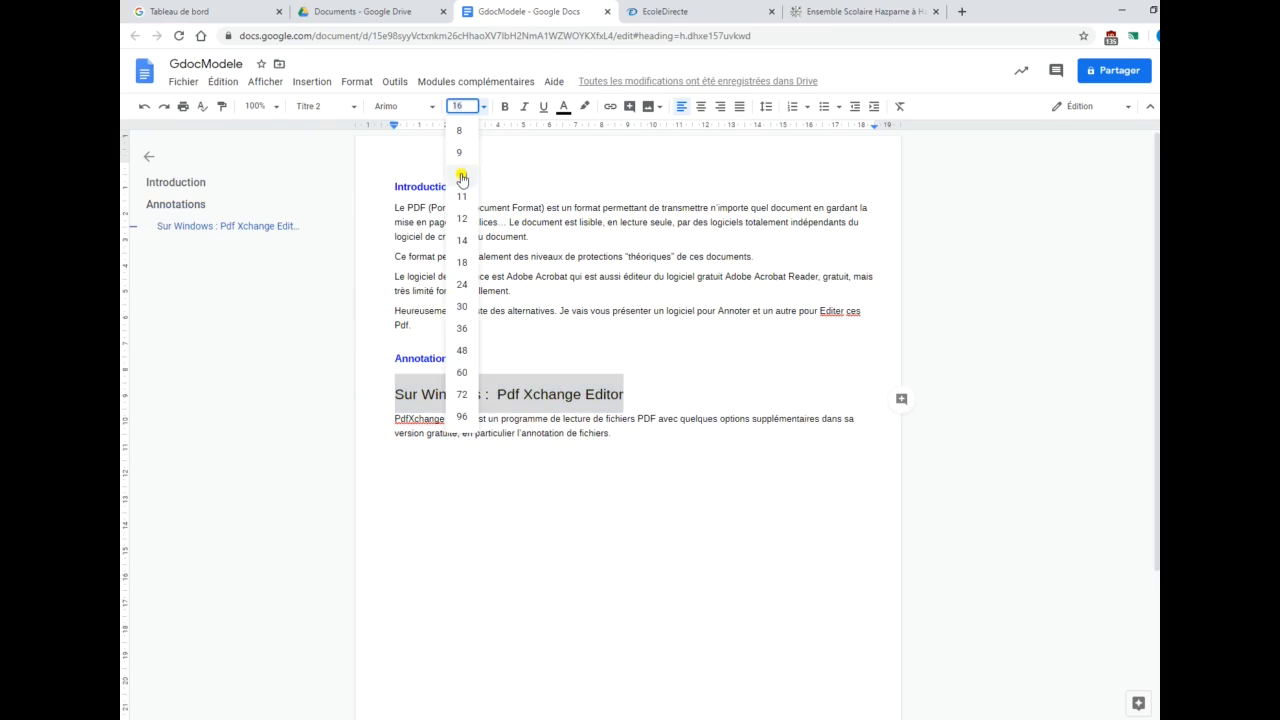
{"action": "left_click", "coordinate": [462, 177]}
{"action": "left_click", "coordinate": [504, 107]}
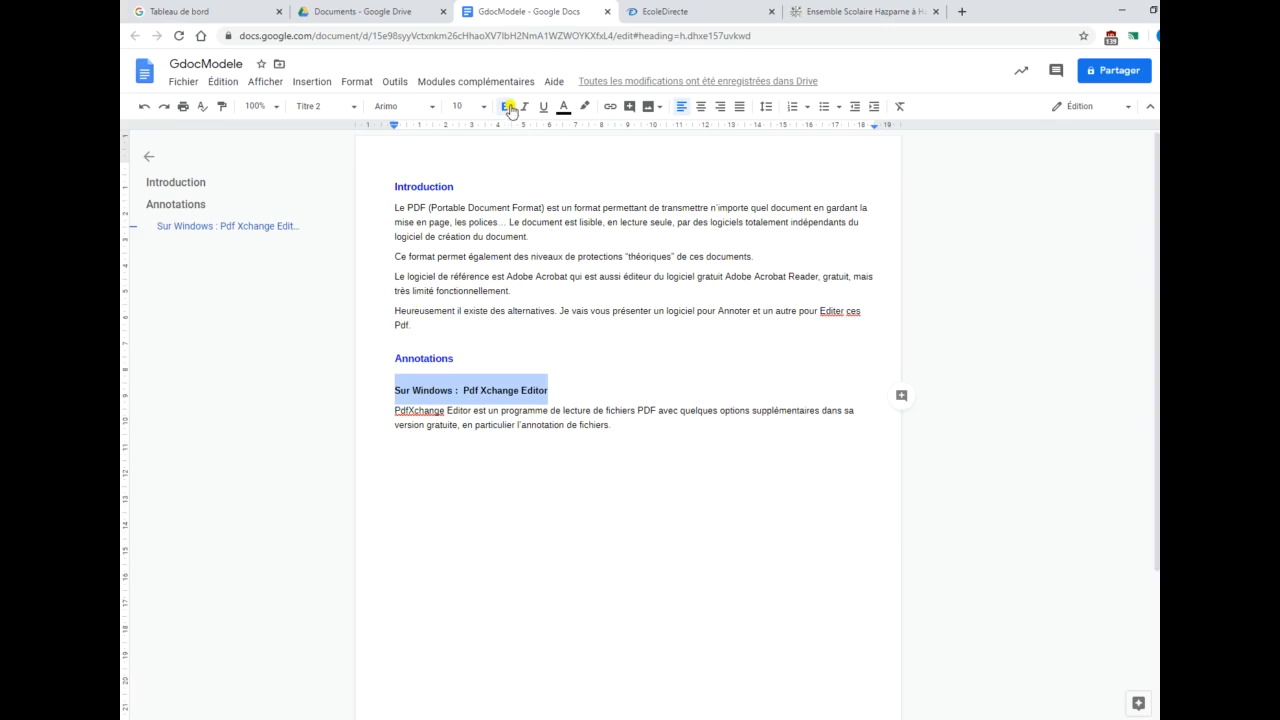
{"action": "left_click", "coordinate": [565, 107]}
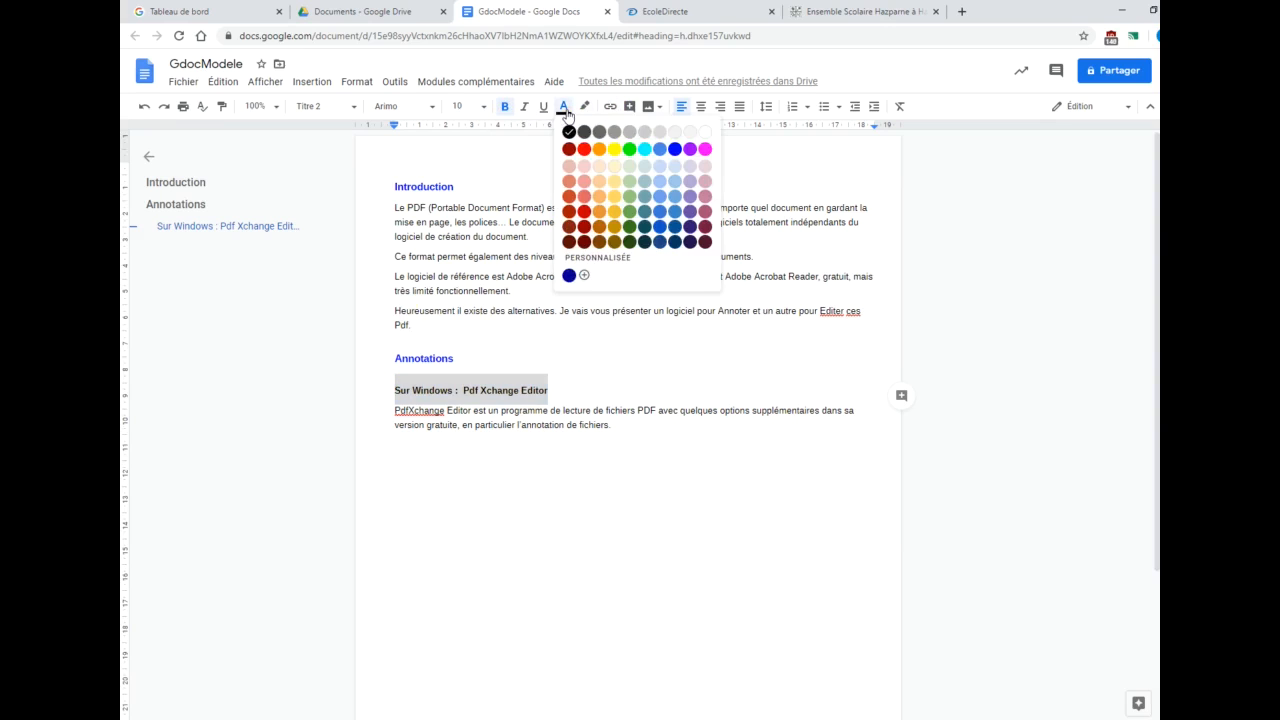
{"action": "left_click", "coordinate": [675, 152]}
{"action": "left_click", "coordinate": [616, 385]}
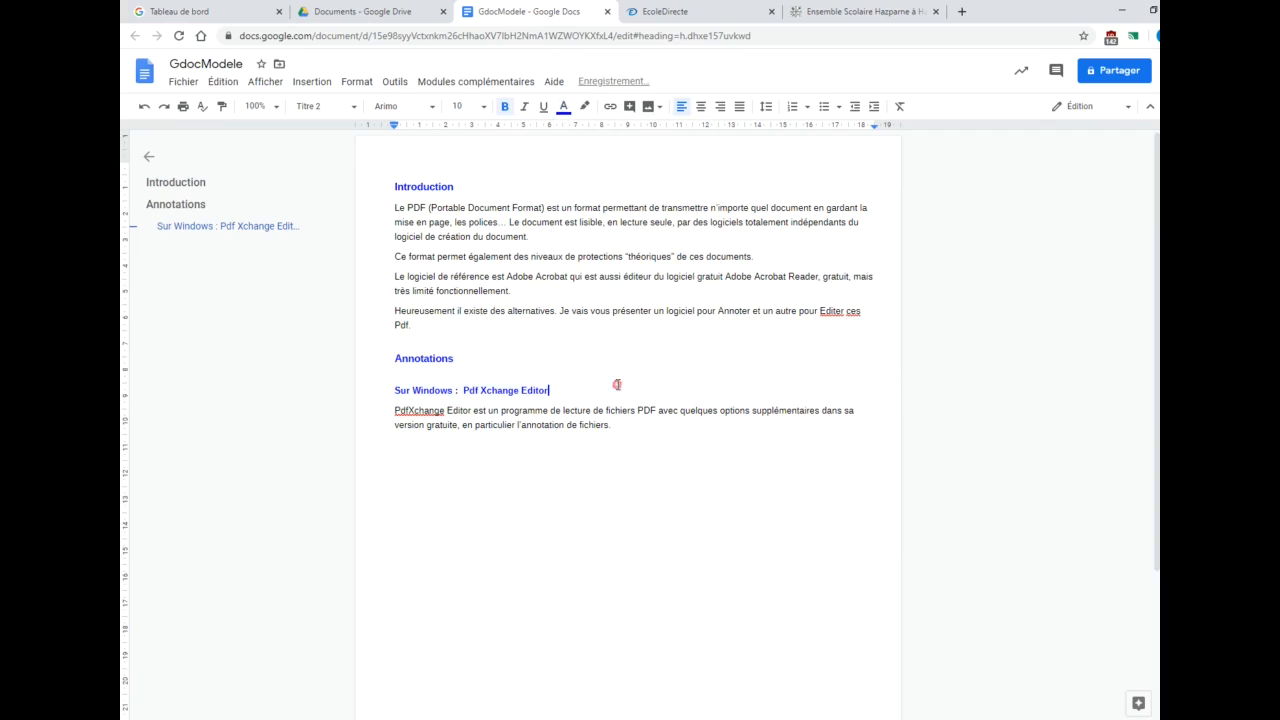
Step: Remove the bold formatting from the "Sur Windows : Pdf Xchange Editor" subheading
{"action": "left_click", "coordinate": [441, 358]}
{"action": "left_click", "coordinate": [440, 358]}
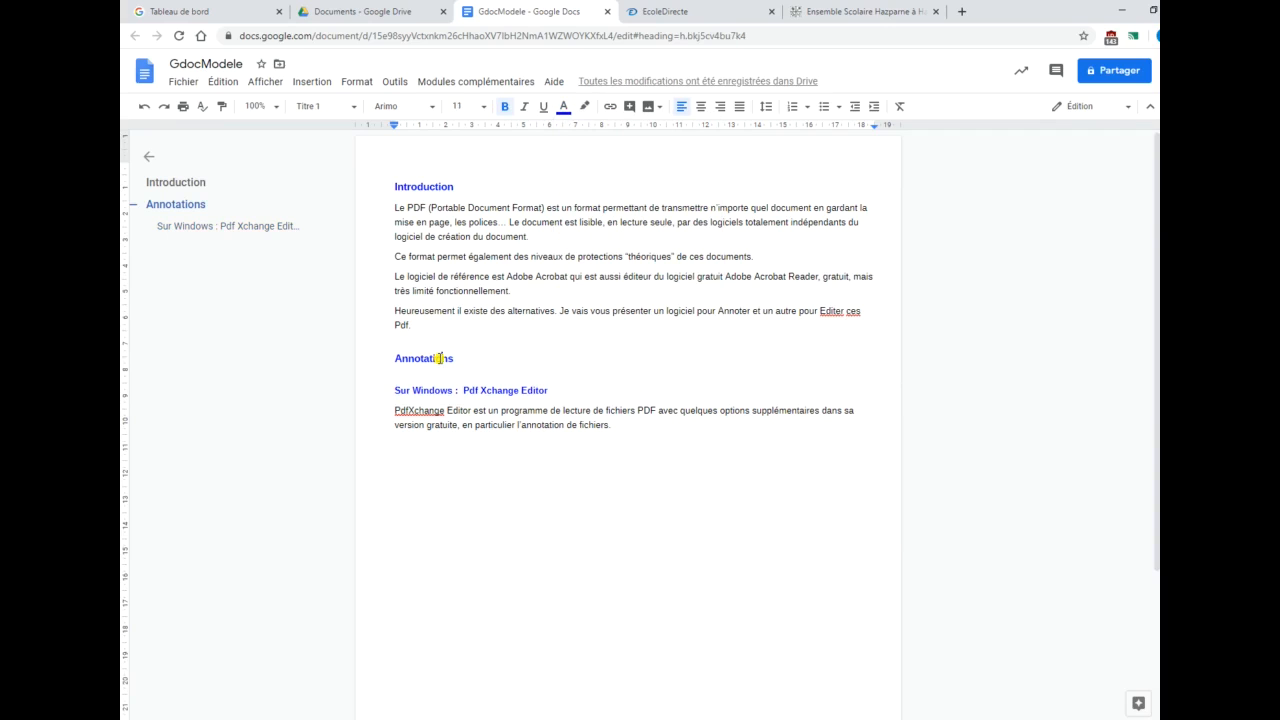
{"action": "left_click", "coordinate": [429, 390]}
{"action": "left_click_drag", "start_coordinate": [549, 390], "coordinate": [394, 389]}
{"action": "left_click", "coordinate": [505, 106]}
{"action": "left_click", "coordinate": [545, 390]}
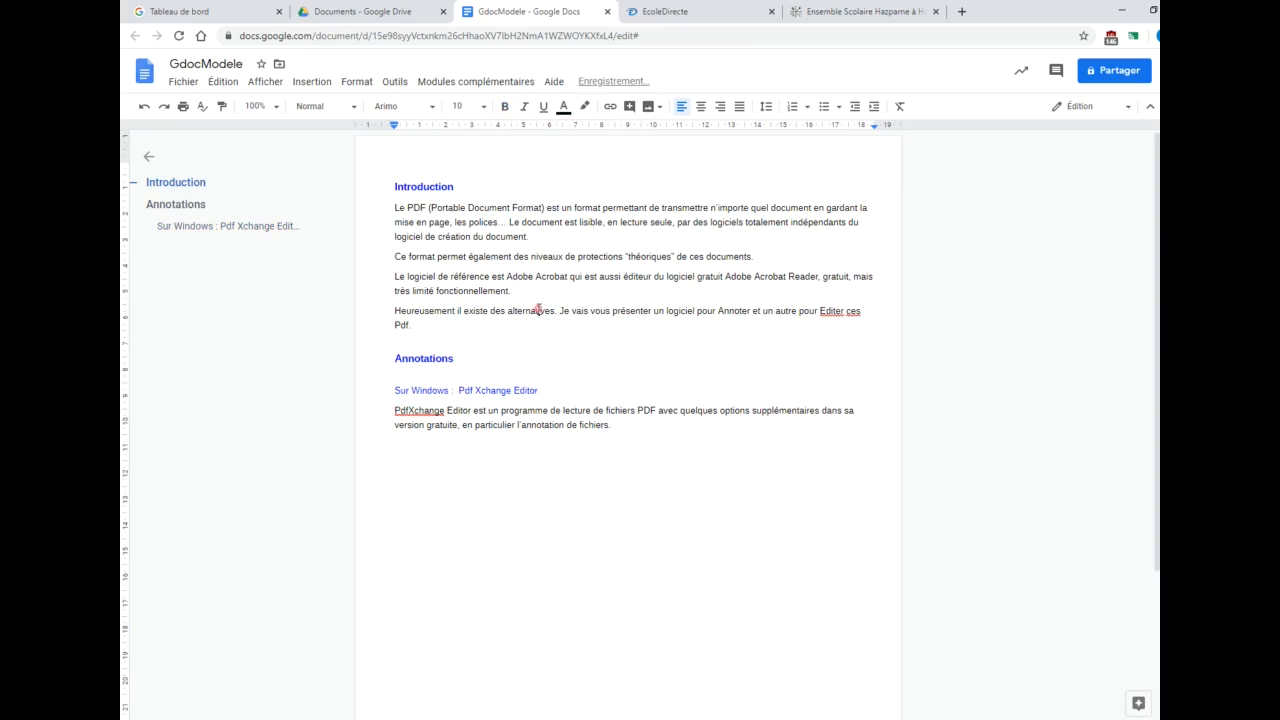
{"action": "left_click", "coordinate": [546, 390]}
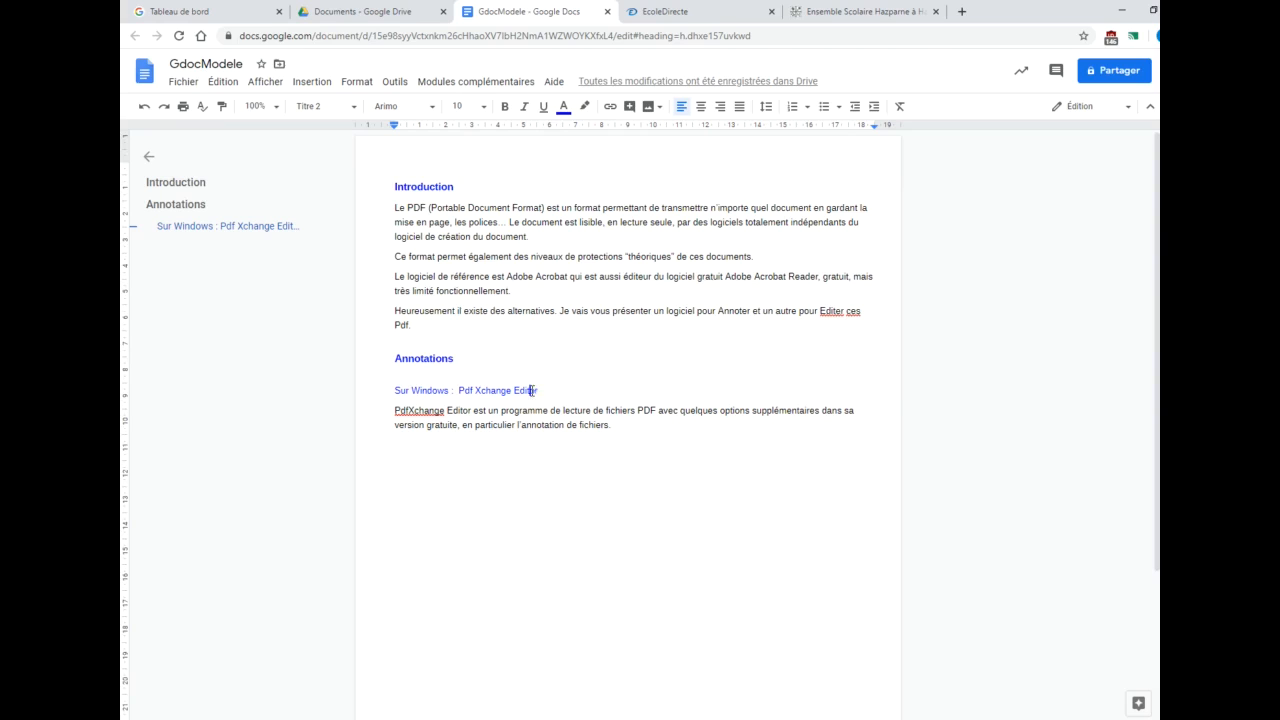
Step: Update the Titre 2 style to match the formatting of the "Sur Windows : Pdf Xchange Editor" subheading
{"action": "left_click_drag", "start_coordinate": [537, 390], "coordinate": [457, 390]}
{"action": "left_click", "coordinate": [355, 107]}
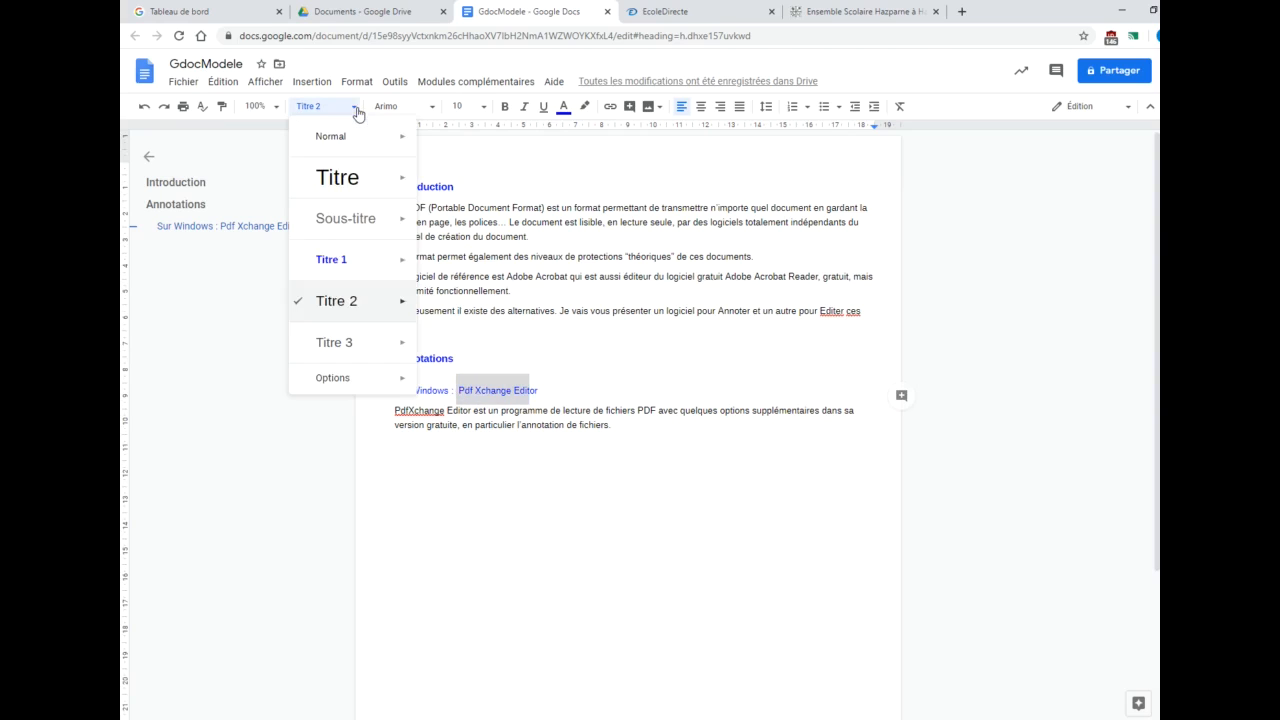
{"action": "mouse_move", "coordinate": [399, 306]}
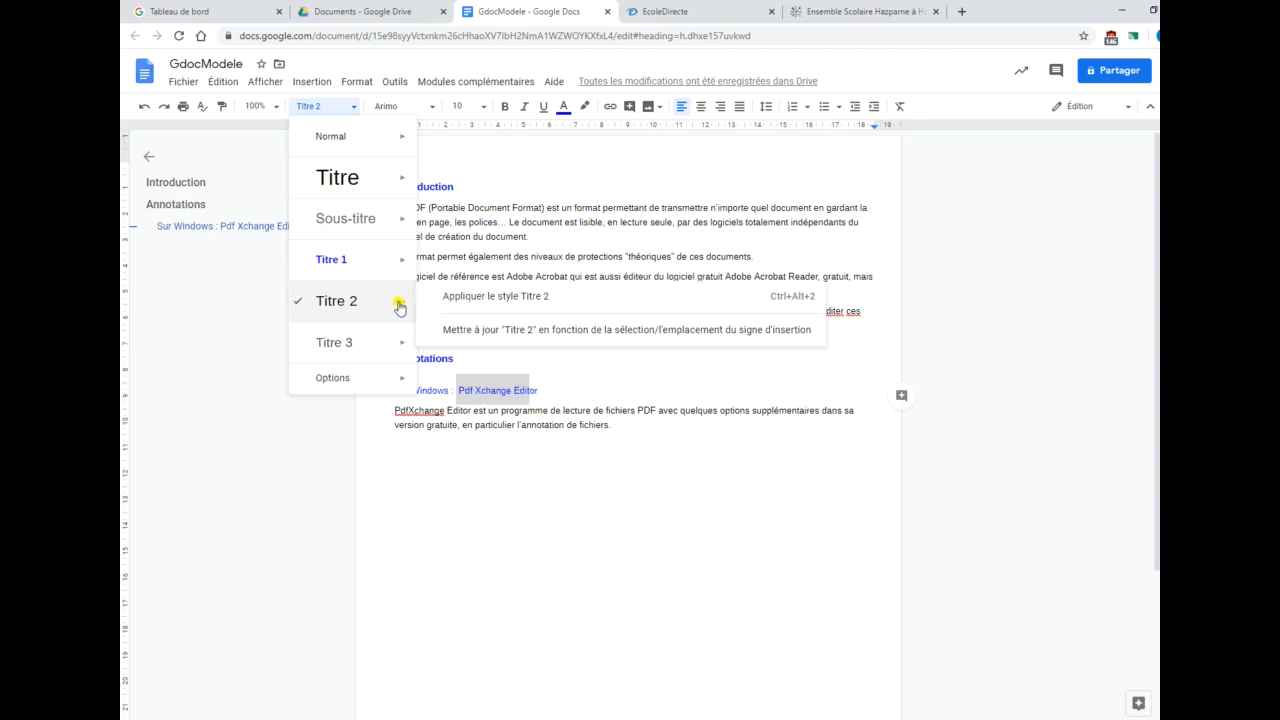
{"action": "left_click", "coordinate": [460, 331]}
{"action": "left_click", "coordinate": [622, 561]}
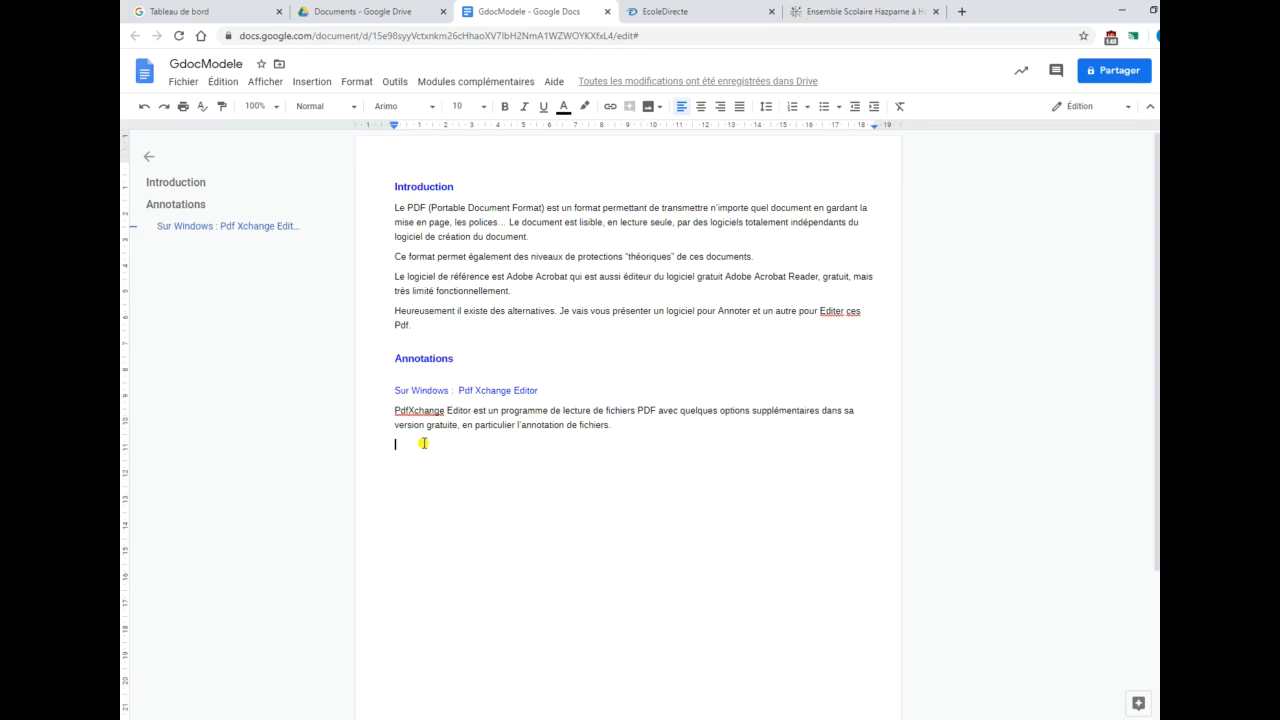
Step: Add four lines of test text below the last paragraph: "qsfqsdf", "qsfqsd", "qsd" and "qsds"
{"action": "left_click", "coordinate": [643, 426]}
{"action": "key", "text": "Return"}
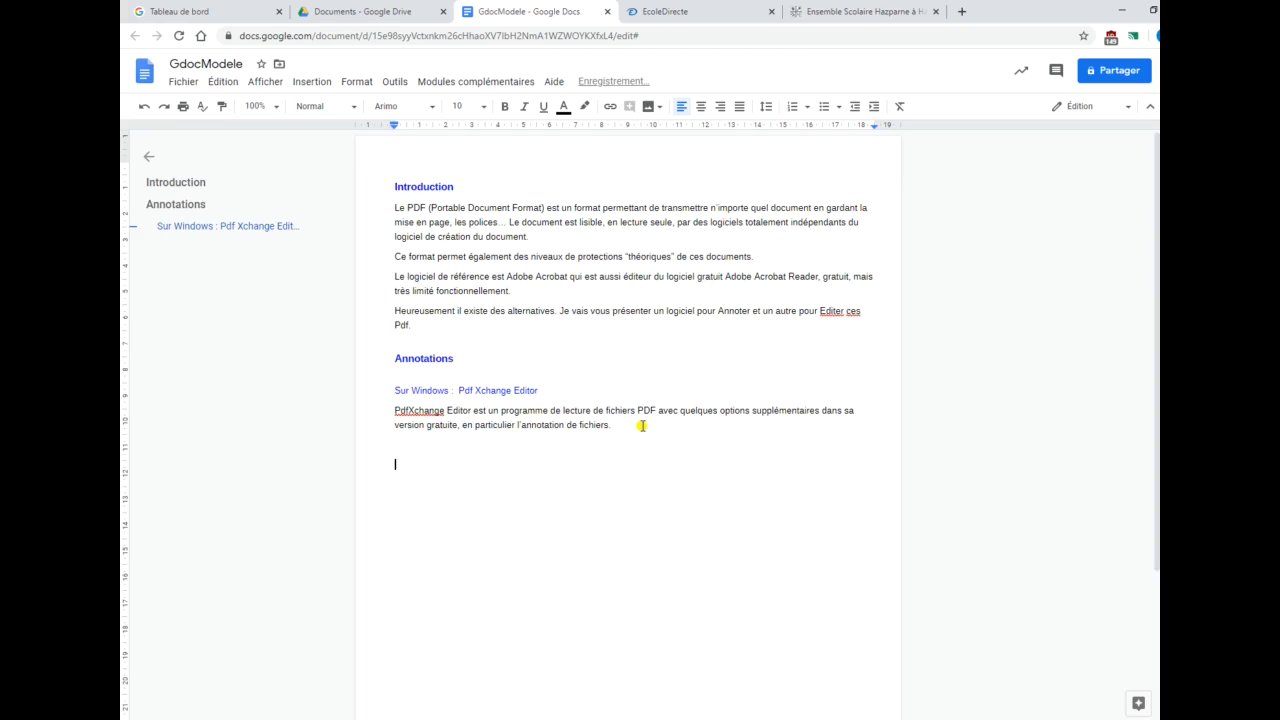
{"action": "type", "text": "qsfqsdf"}
{"action": "key", "text": "Return"}
{"action": "type", "text": "qsfqsd"}
{"action": "key", "text": "Return"}
{"action": "type", "text": "qsd"}
{"action": "key", "text": "Return"}
{"action": "type", "text": "qsds"}
{"action": "key", "text": "Return"}
Step: Apply the Titre 1 style to the test line "qsfqsdf" and Titre 2 to the line "qsfqsd"
{"action": "left_click", "coordinate": [404, 463]}
{"action": "left_click", "coordinate": [352, 106]}
{"action": "left_click", "coordinate": [328, 262]}
{"action": "left_click", "coordinate": [406, 498]}
{"action": "left_click", "coordinate": [355, 106]}
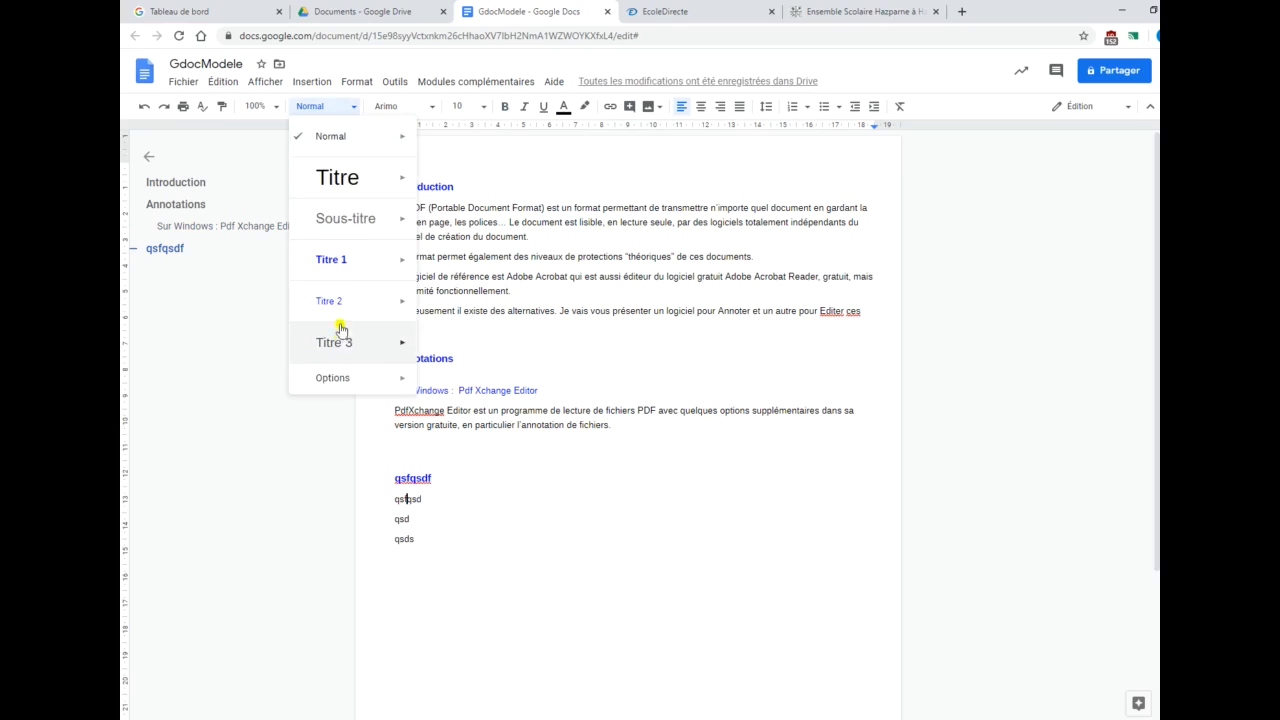
{"action": "left_click", "coordinate": [340, 303]}
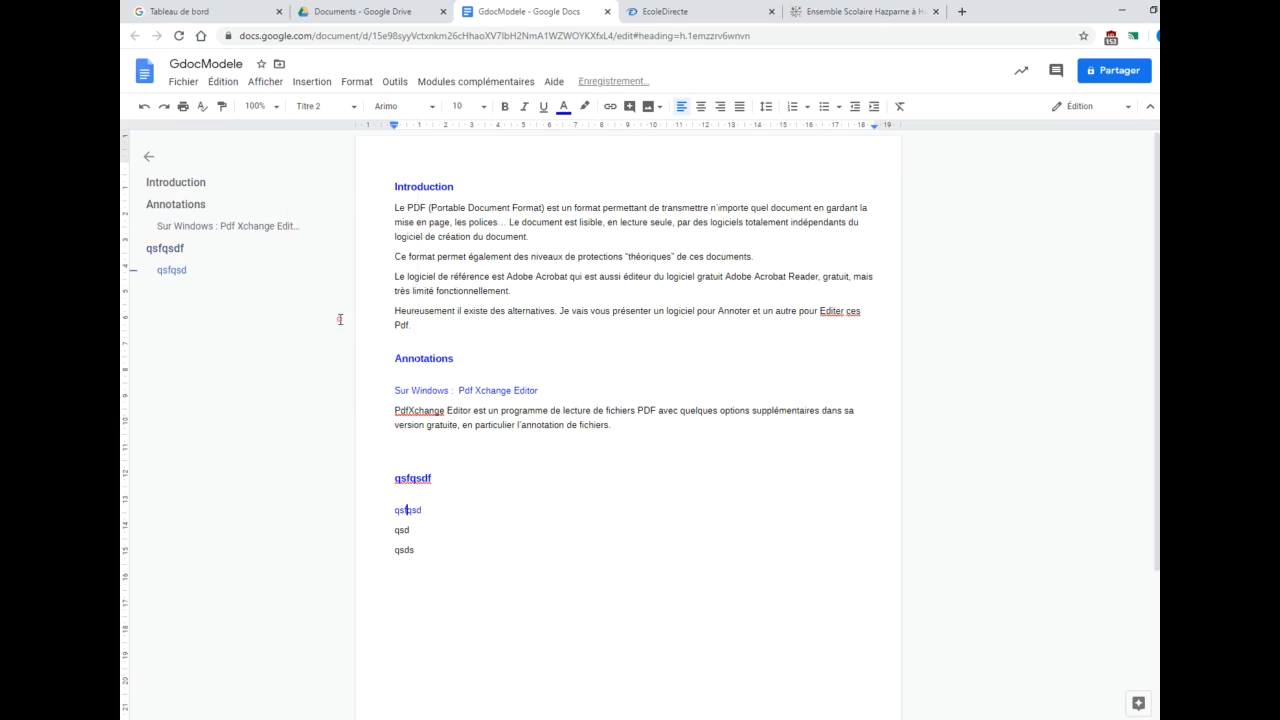
Step: Insert an empty line above the Introduction heading and place the cursor in it
{"action": "left_click", "coordinate": [389, 188]}
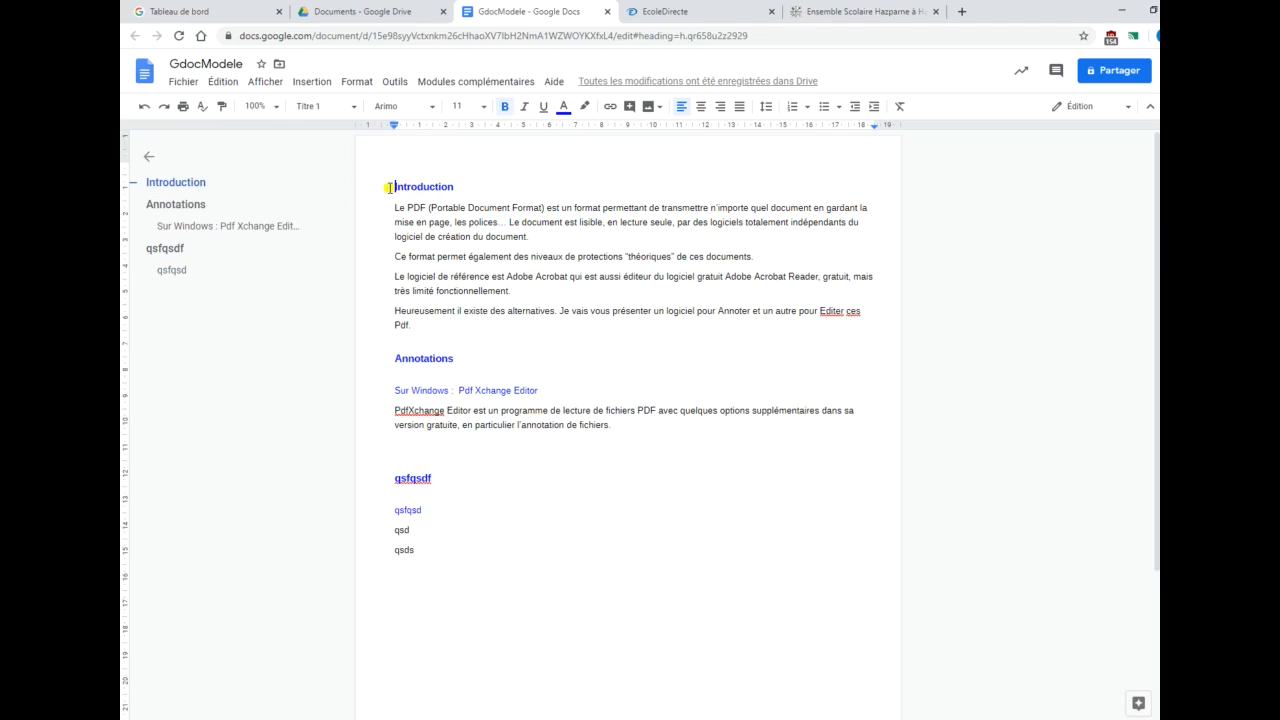
{"action": "key", "text": "Return"}
{"action": "key", "text": "Up"}
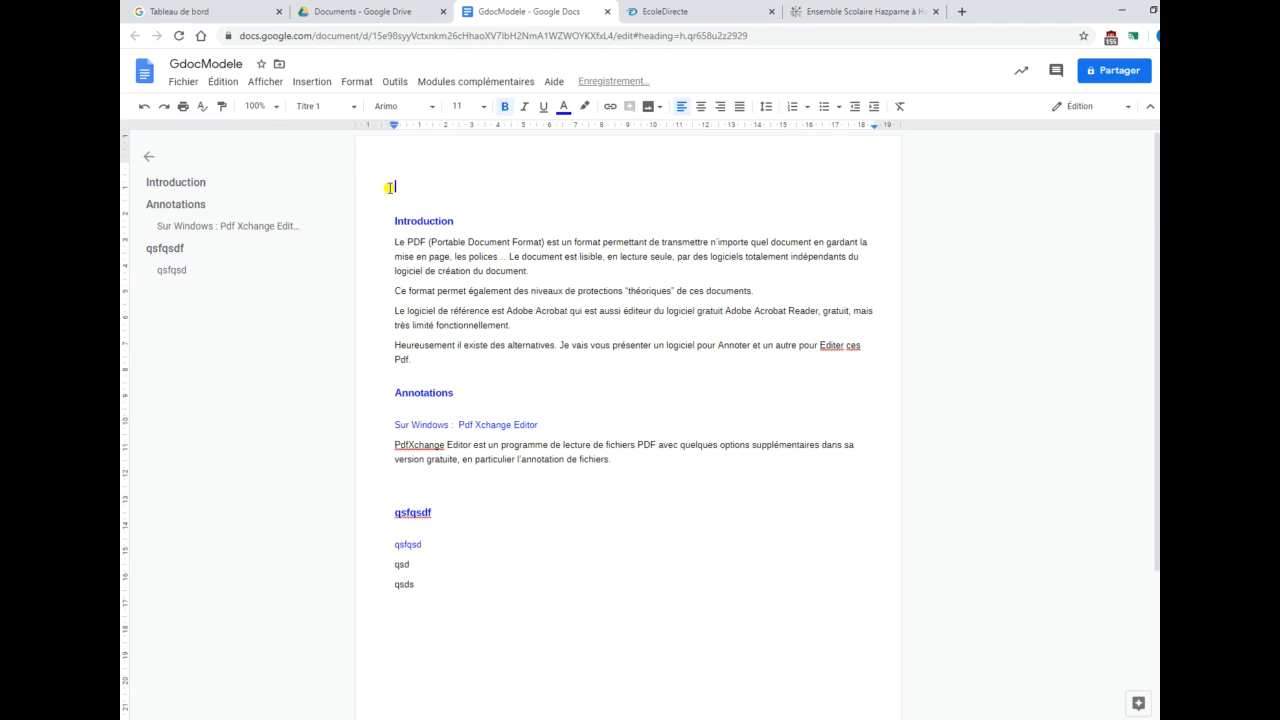
{"action": "left_click", "coordinate": [356, 108]}
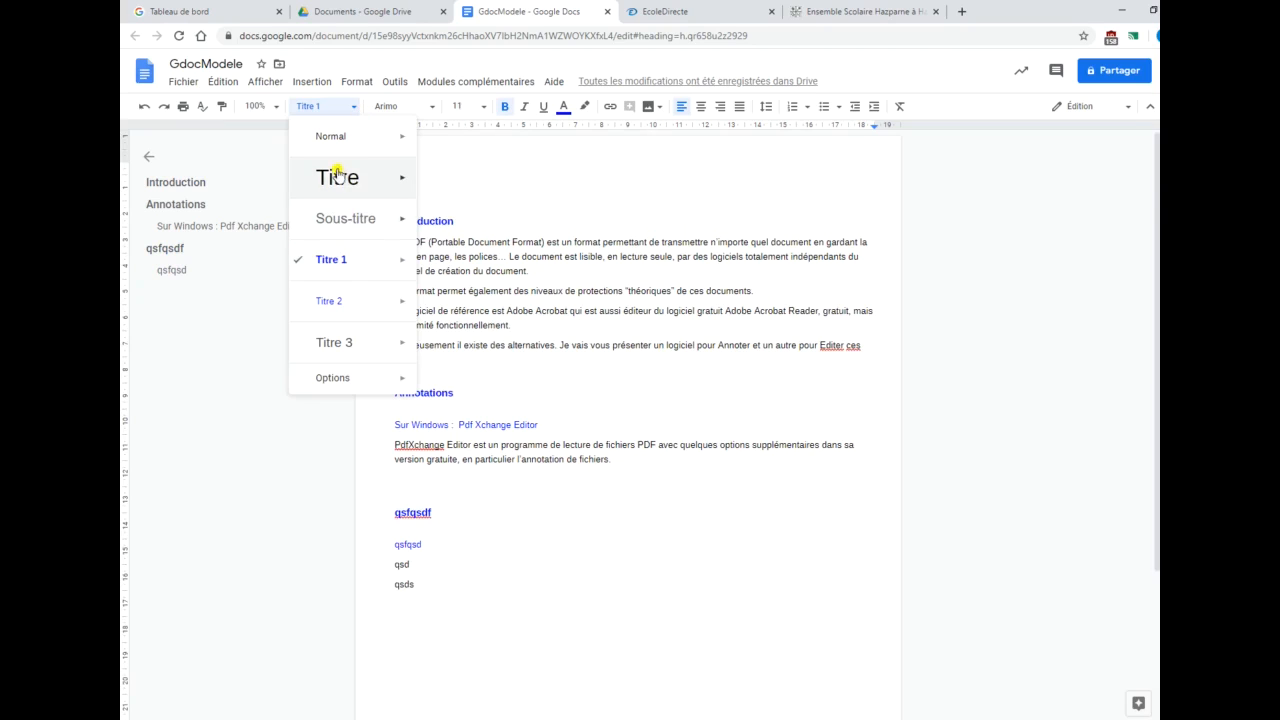
{"action": "mouse_move", "coordinate": [331, 182]}
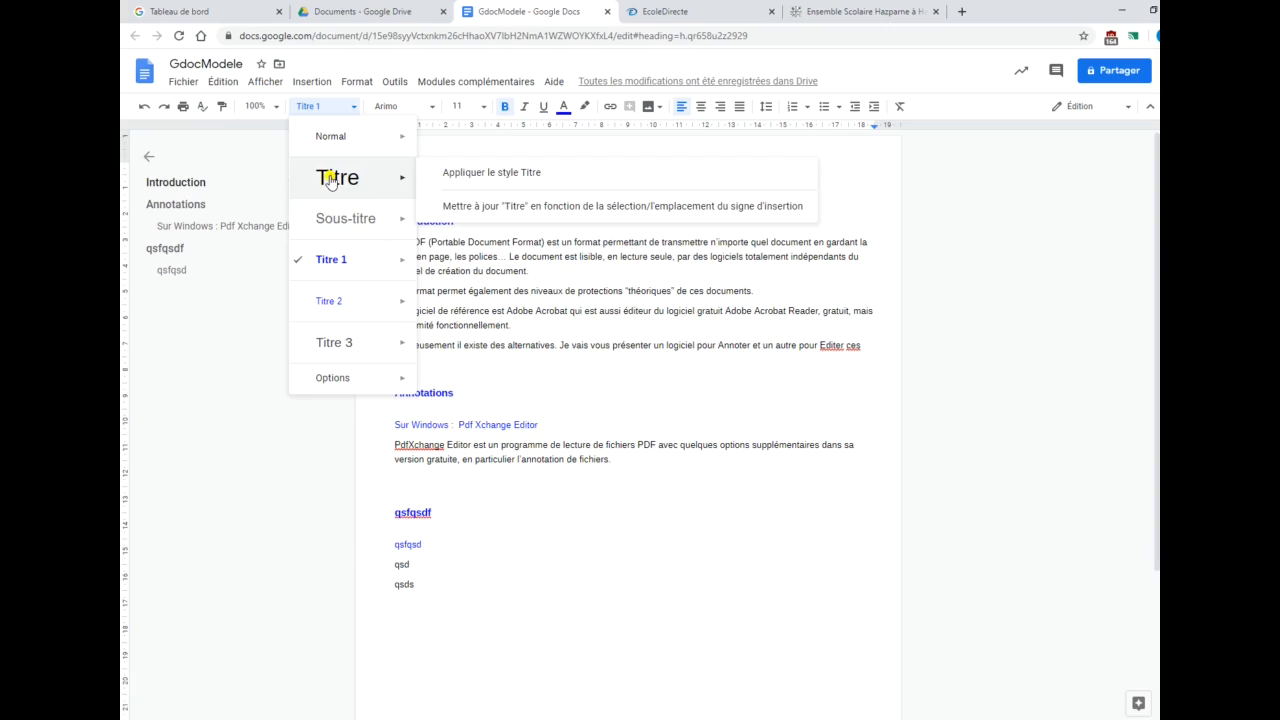
{"action": "left_click", "coordinate": [858, 207]}
{"action": "left_click", "coordinate": [435, 187]}
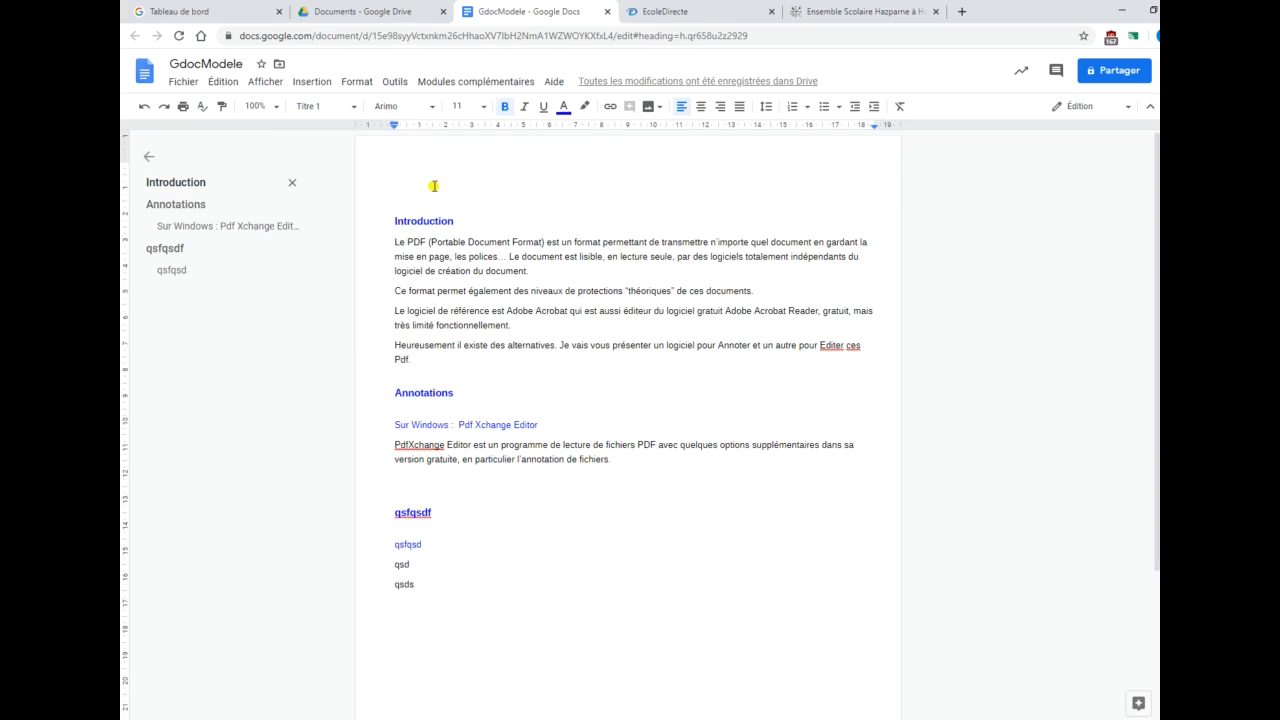
Step: Enter "Gdoc Modele" on the empty line above the Introduction heading and apply the Titre style to it
{"action": "type", "text": "Gdoc Modele"}
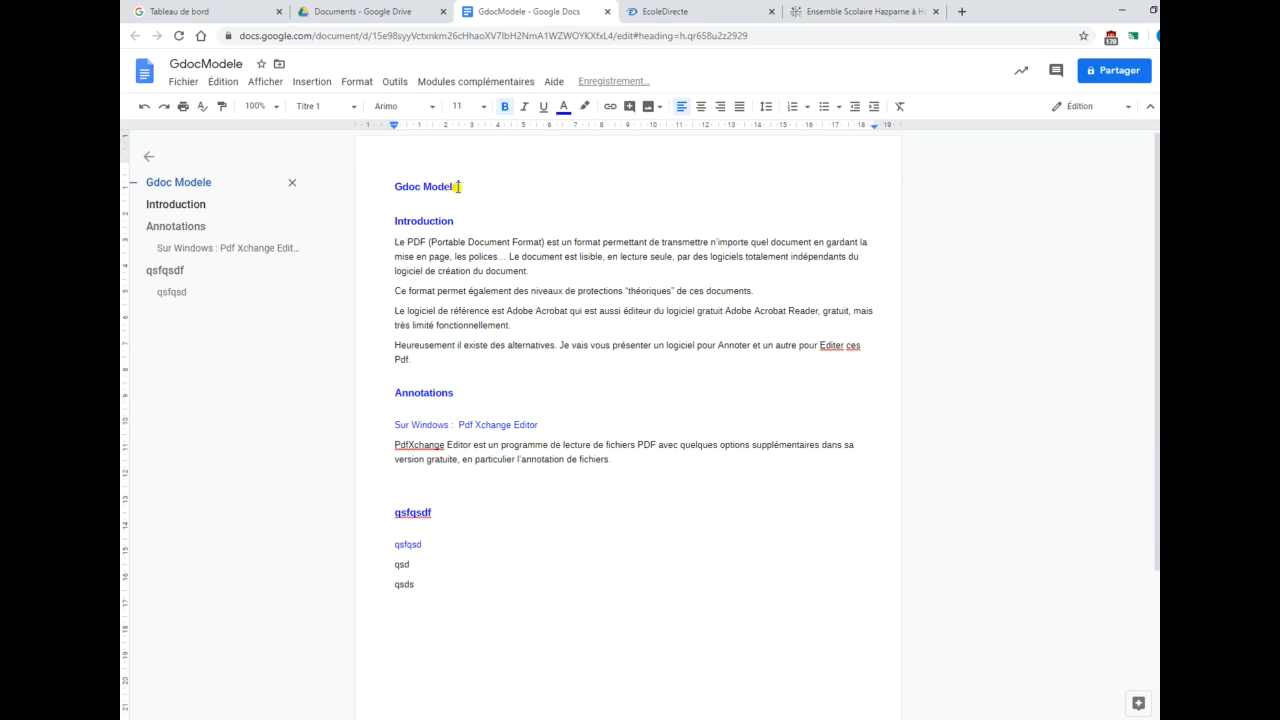
{"action": "left_click_drag", "start_coordinate": [460, 186], "coordinate": [374, 187]}
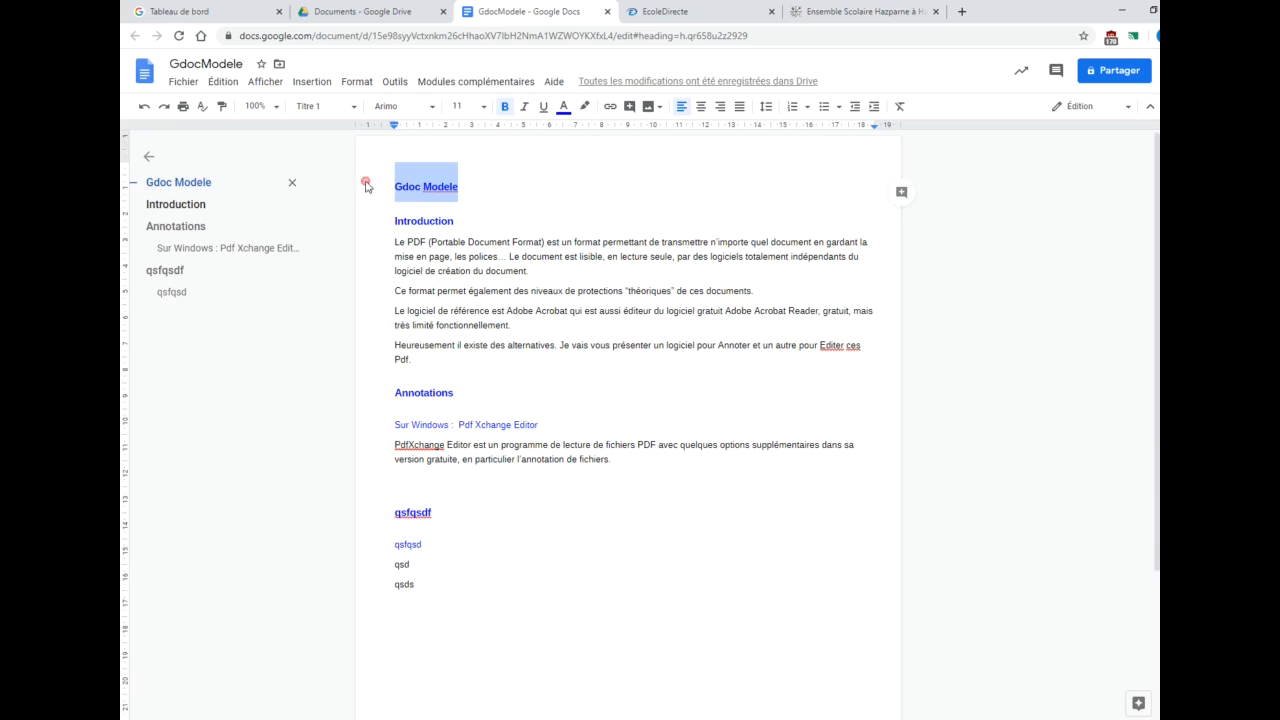
{"action": "left_click", "coordinate": [322, 106]}
{"action": "left_click", "coordinate": [331, 178]}
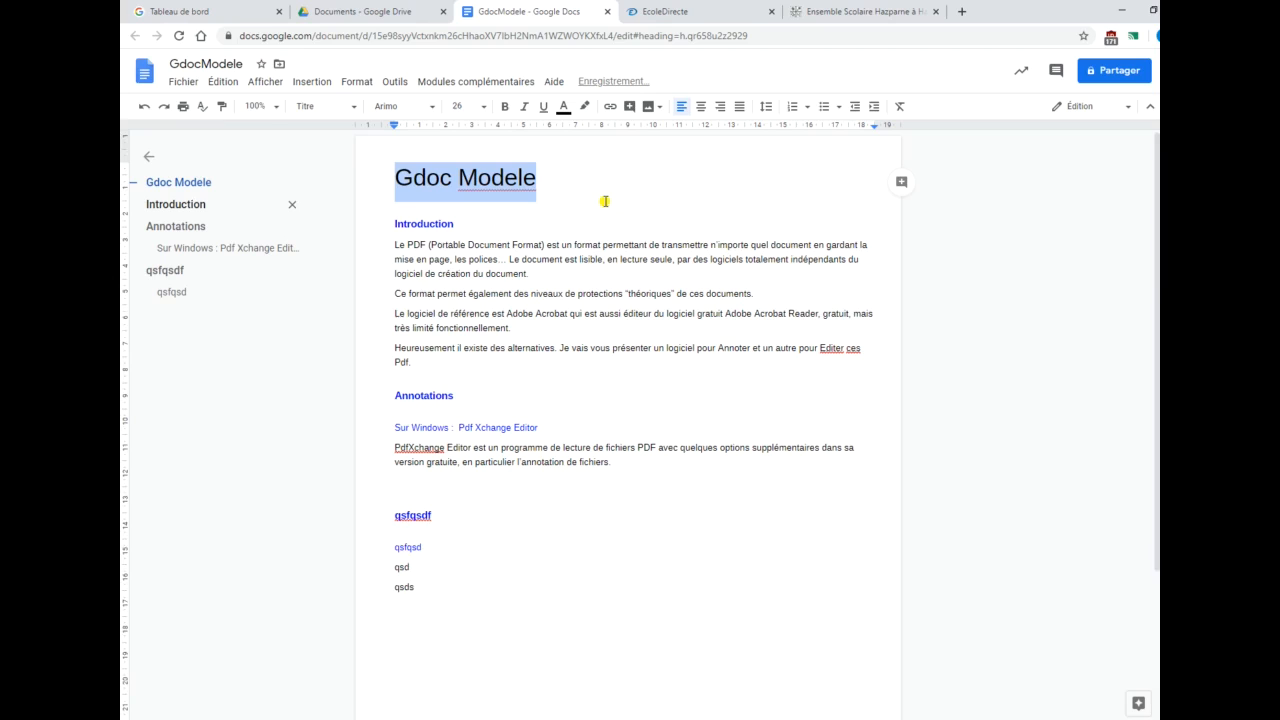
Step: Set the "Gdoc Modele" title to the Roboto Condensed font at size 18
{"action": "left_click", "coordinate": [432, 106]}
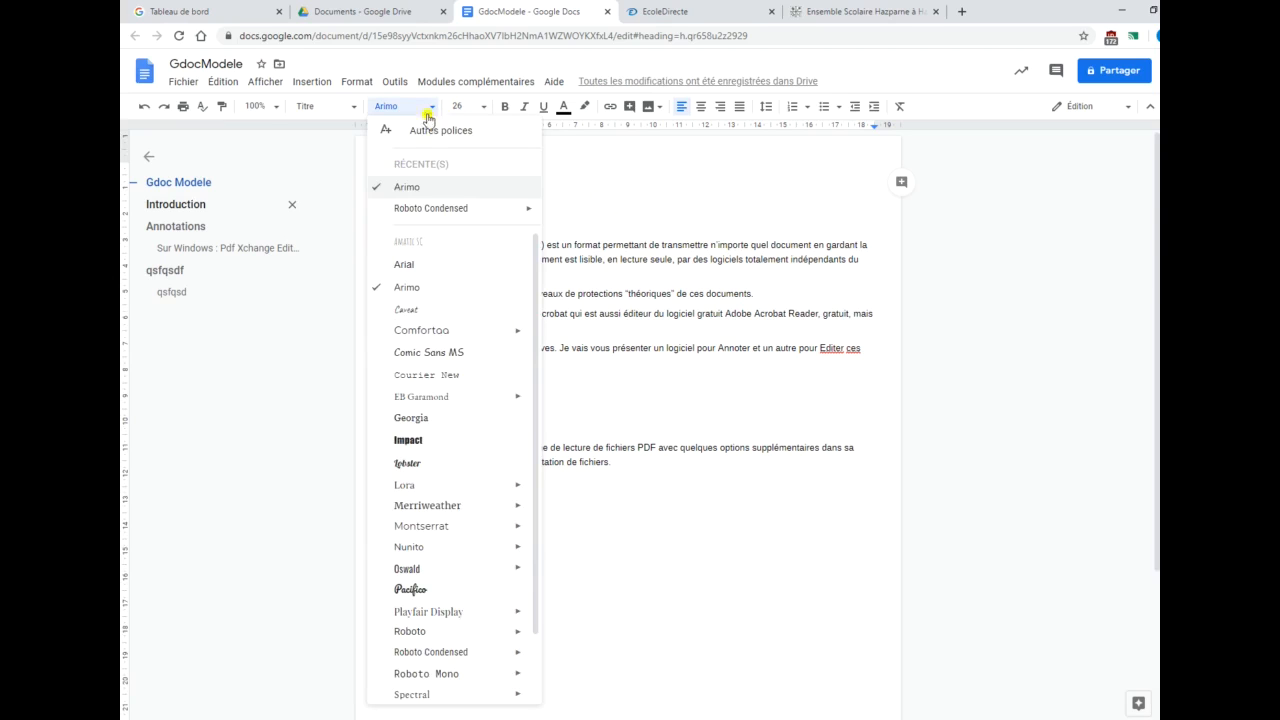
{"action": "left_click", "coordinate": [443, 208]}
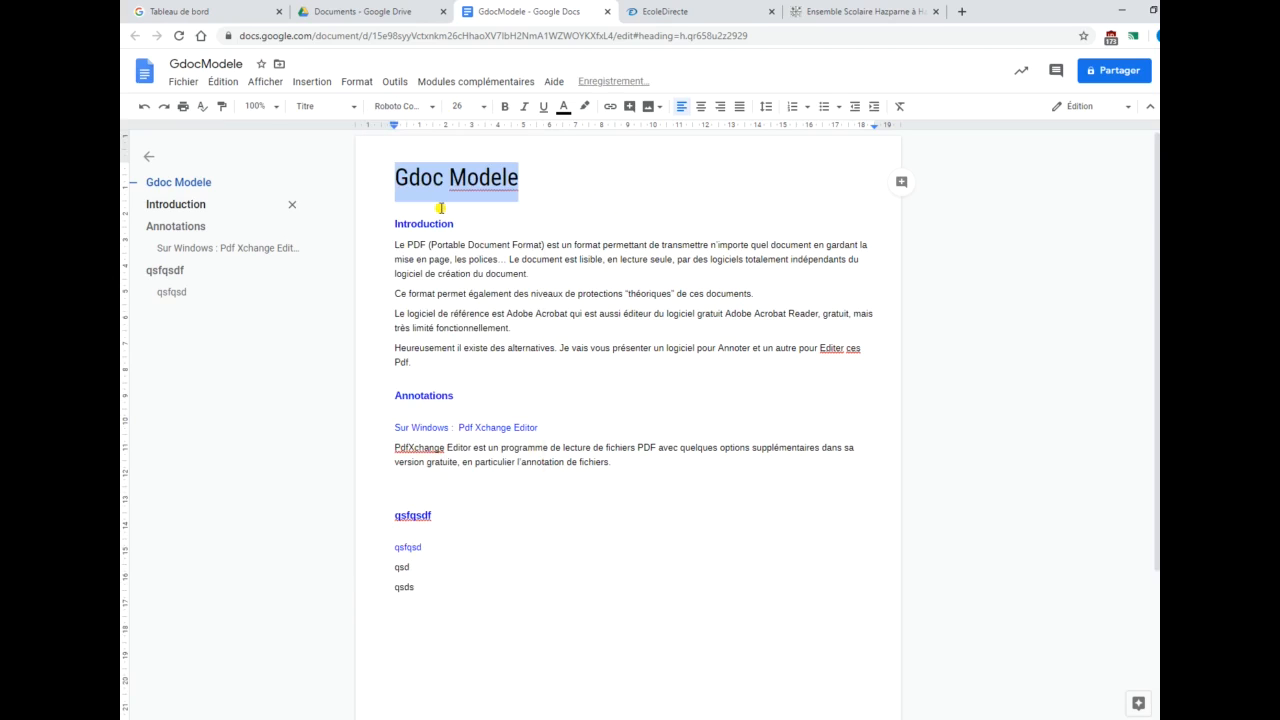
{"action": "left_click", "coordinate": [484, 108]}
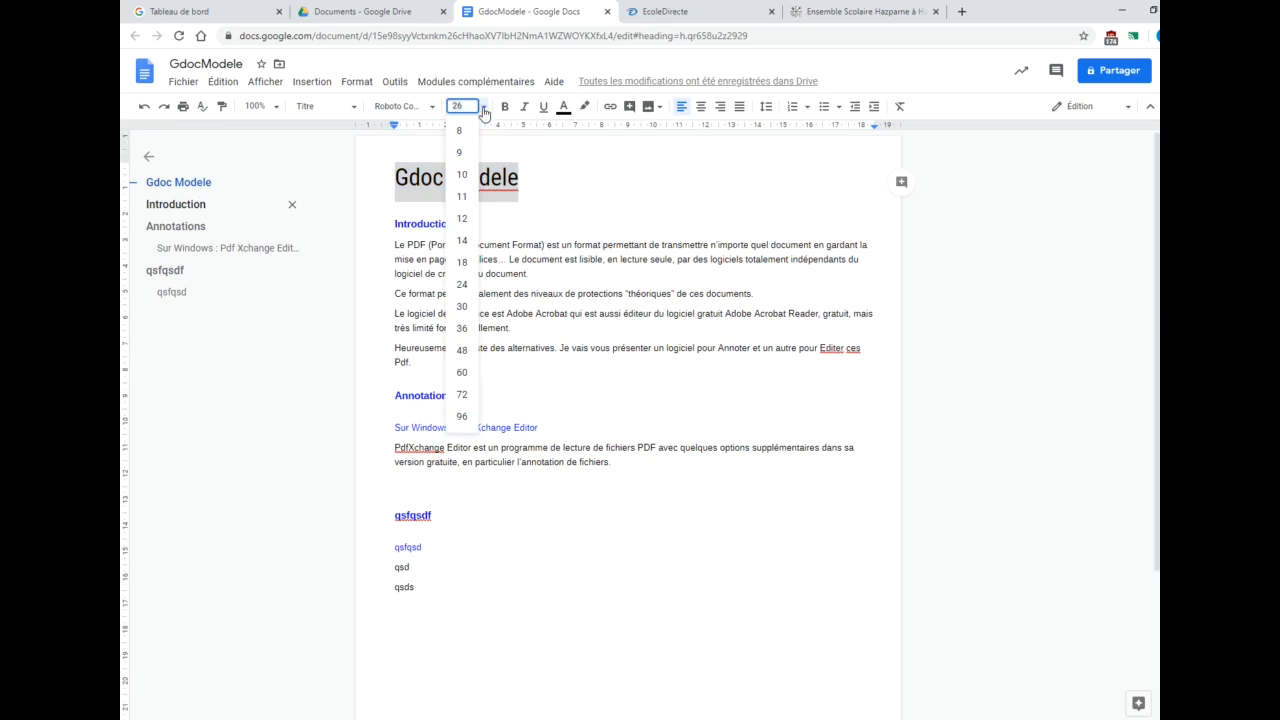
{"action": "left_click", "coordinate": [462, 262]}
{"action": "left_click", "coordinate": [560, 186]}
Step: Change the text colour of the "Gdoc Modele" title to blue
{"action": "left_click_drag", "start_coordinate": [490, 173], "coordinate": [394, 173]}
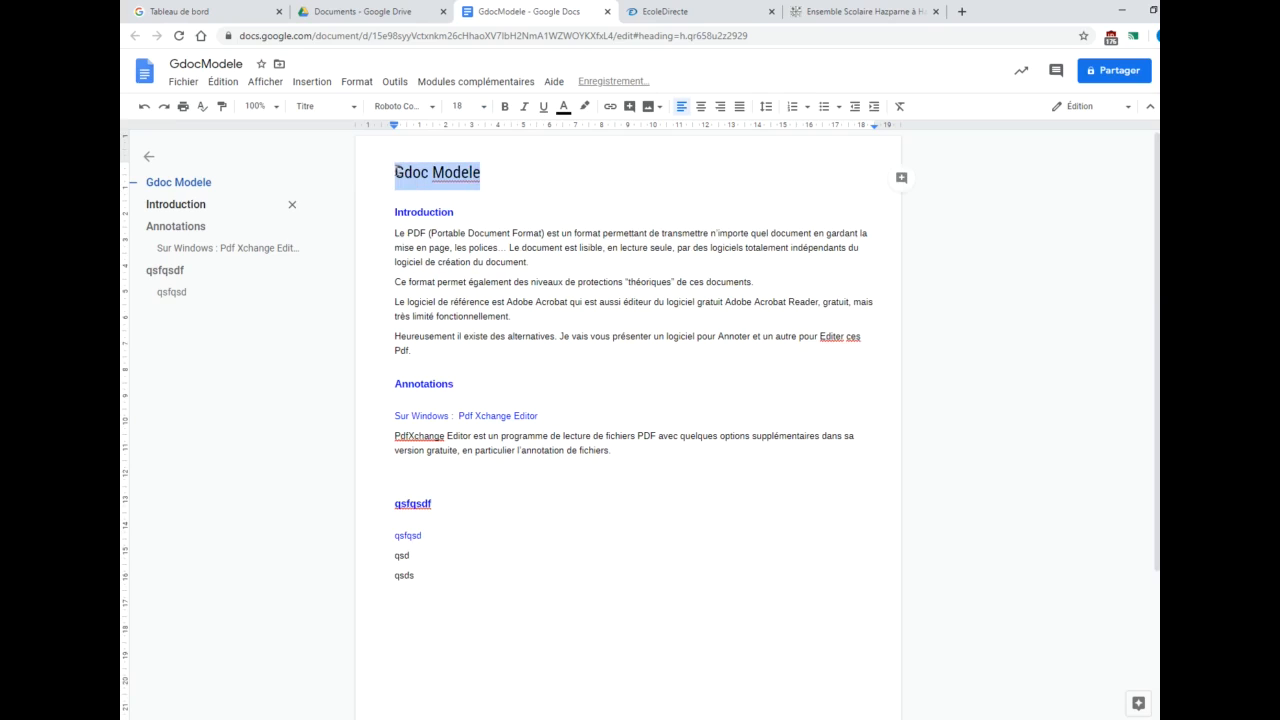
{"action": "left_click", "coordinate": [564, 107]}
{"action": "left_click", "coordinate": [674, 152]}
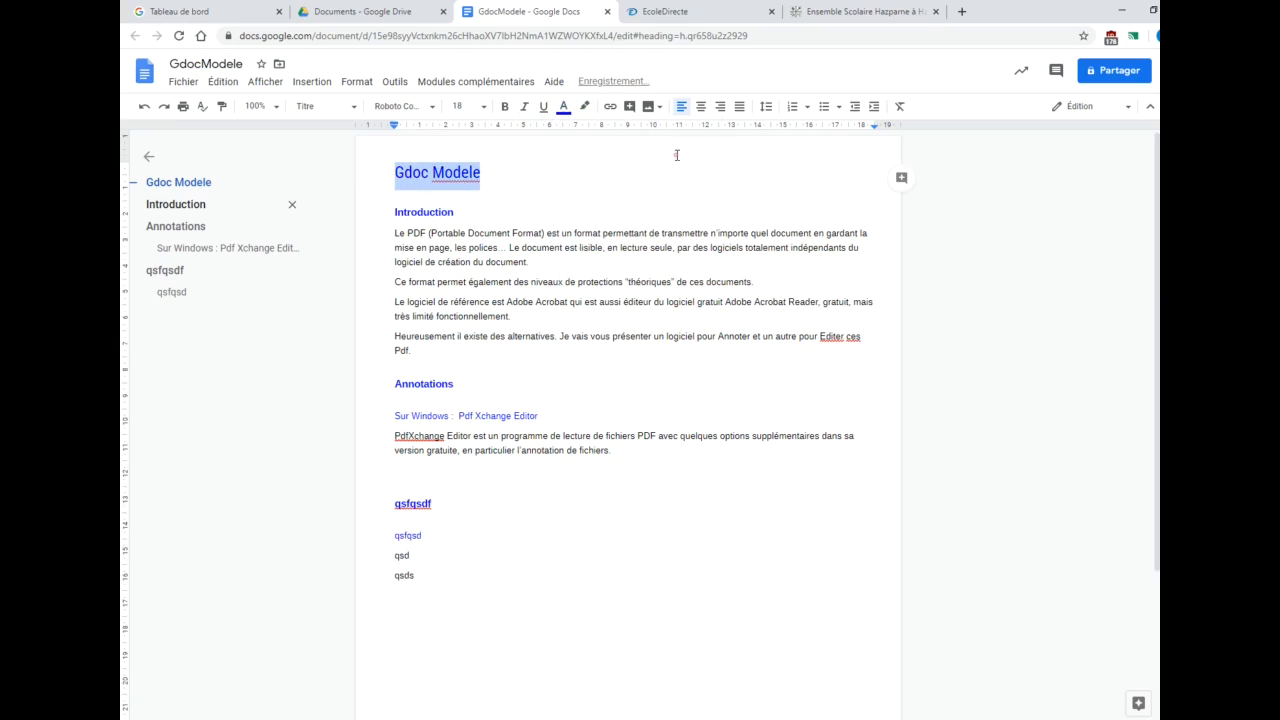
{"action": "left_click", "coordinate": [621, 173]}
Step: Update the Titre style to match the formatting of the "Gdoc Modele" title
{"action": "left_click_drag", "start_coordinate": [493, 173], "coordinate": [392, 172]}
{"action": "left_click", "coordinate": [325, 106]}
{"action": "mouse_move", "coordinate": [369, 178]}
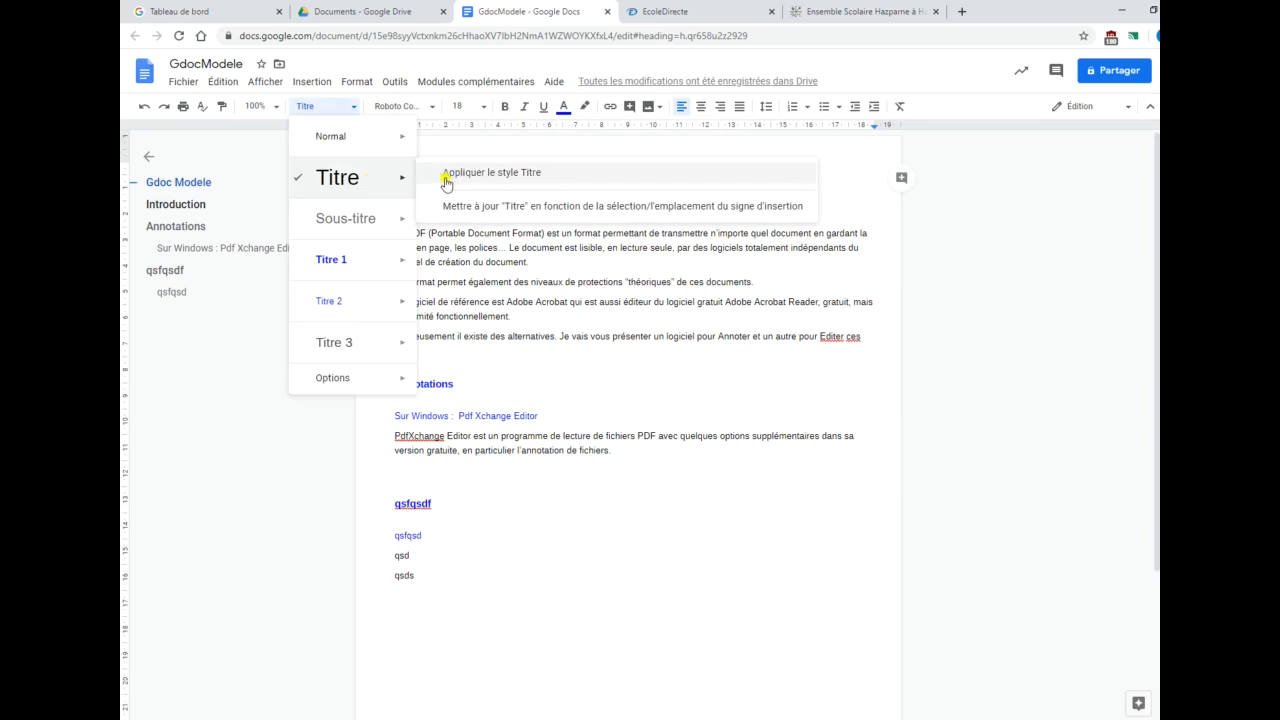
{"action": "left_click", "coordinate": [469, 207]}
{"action": "left_click", "coordinate": [621, 192]}
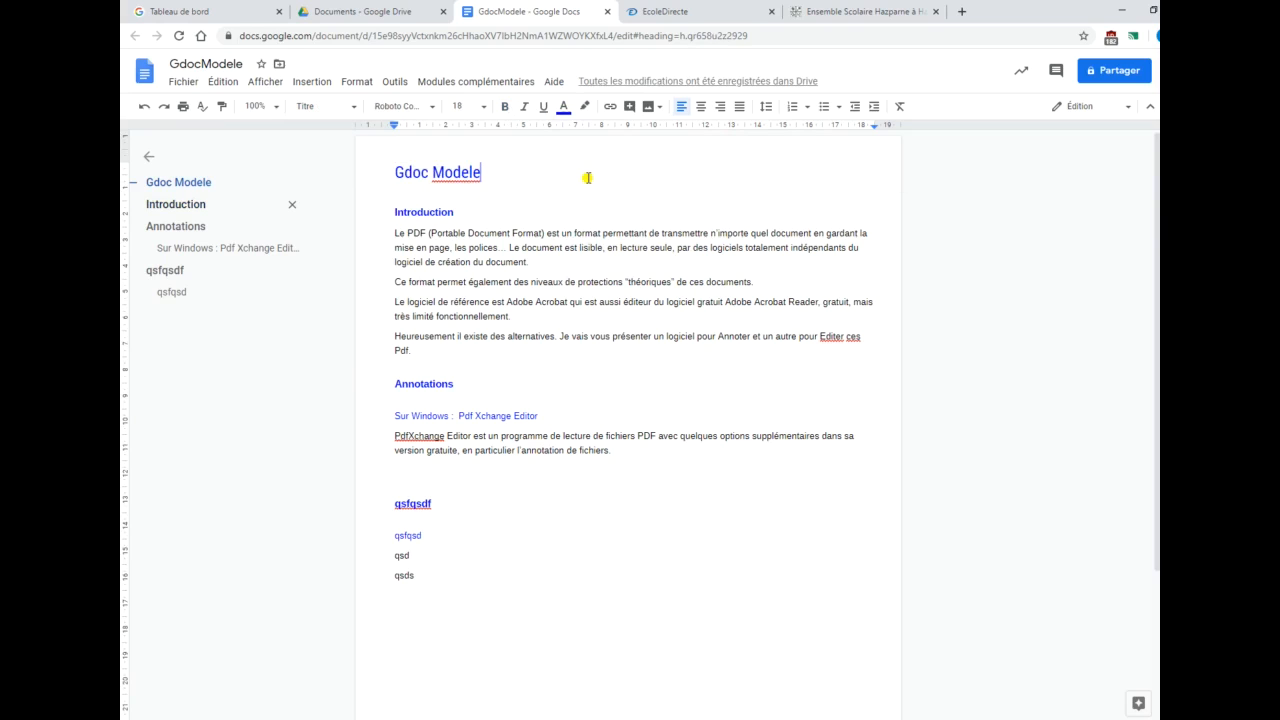
Step: Add a new line below the title and paste a copy of "Gdoc Modele" into it
{"action": "key", "text": "Return"}
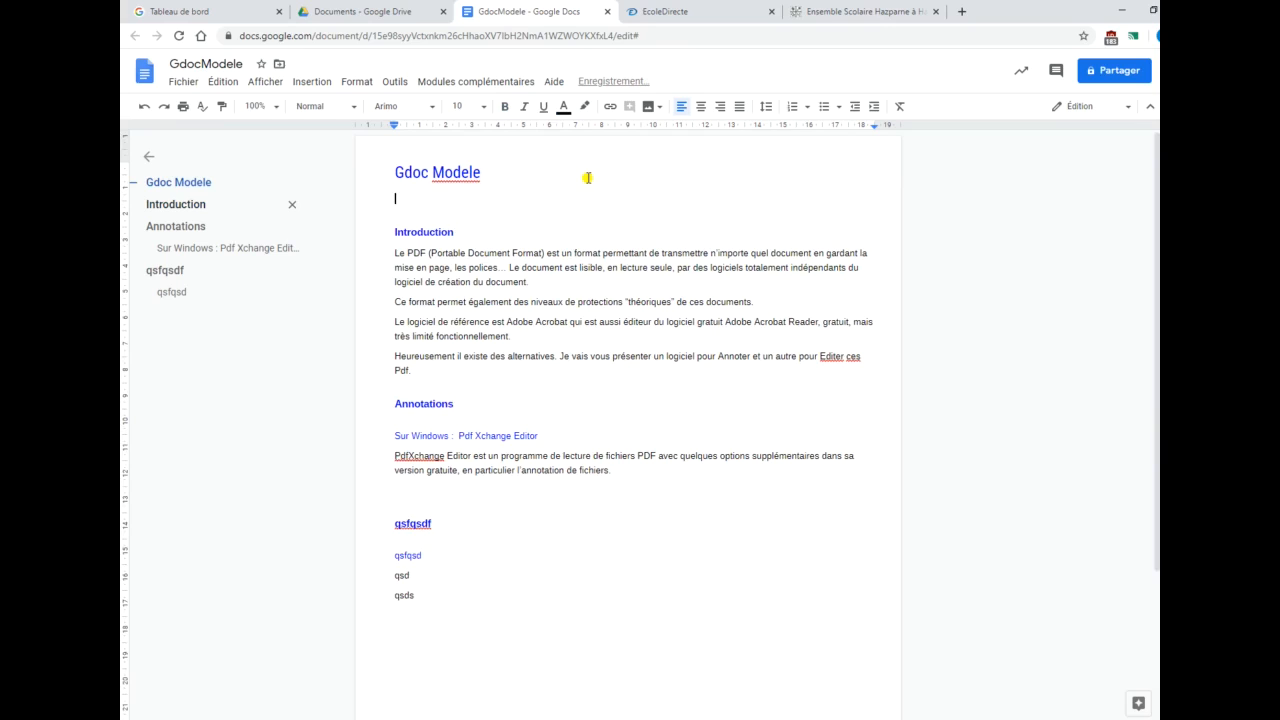
{"action": "left_click", "coordinate": [520, 174]}
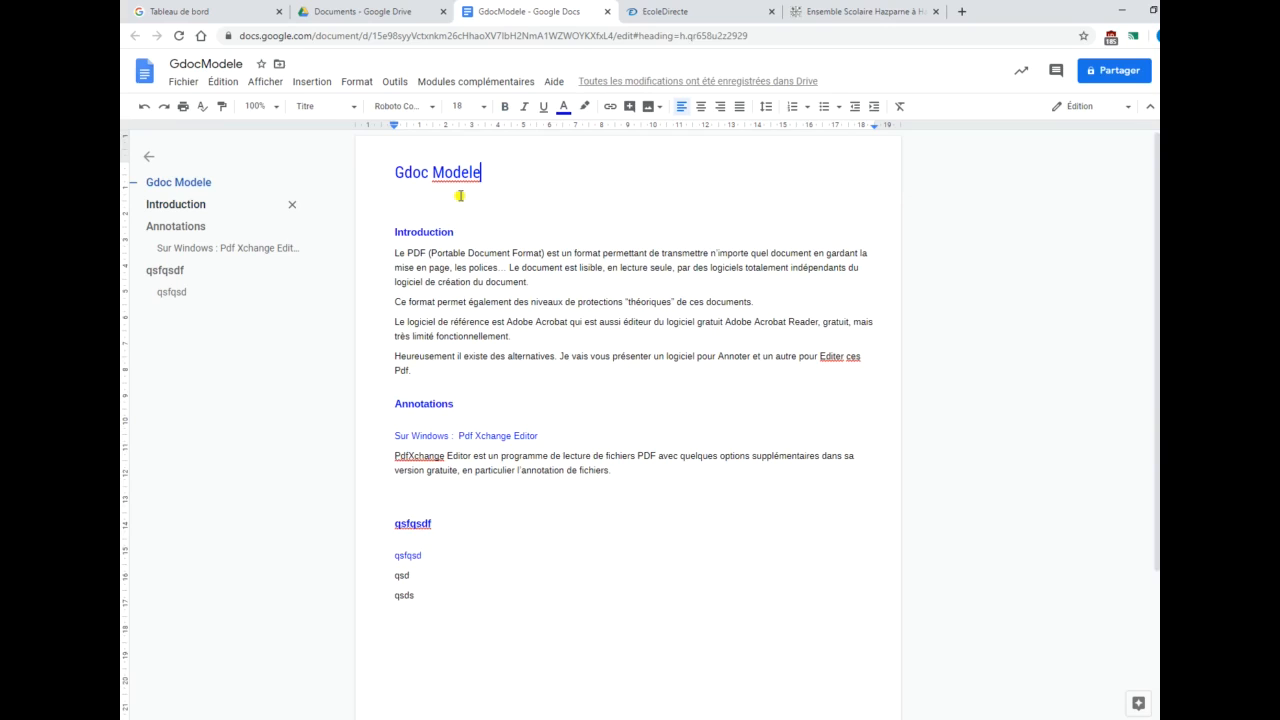
{"action": "left_click_drag", "start_coordinate": [482, 174], "coordinate": [381, 171]}
{"action": "key", "text": "ctrl+c"}
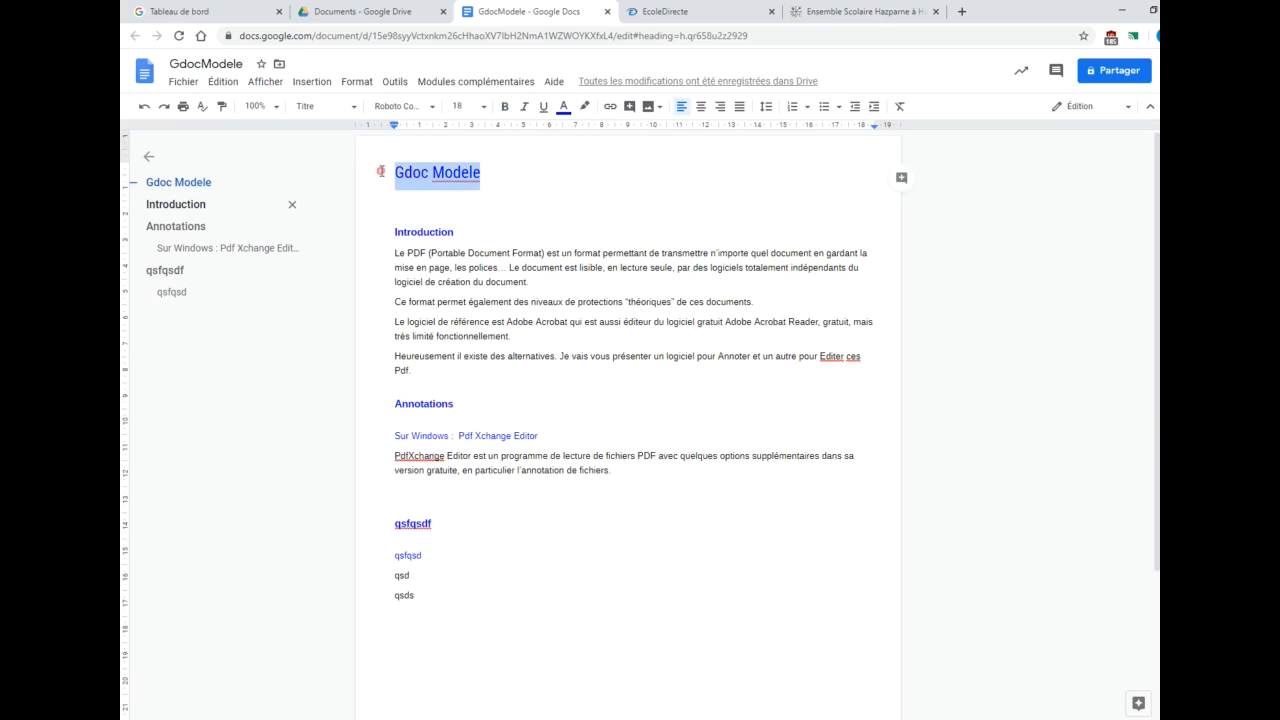
{"action": "left_click", "coordinate": [398, 203]}
{"action": "key", "text": "ctrl+v"}
Step: Apply the Sous-titre style to the second "Gdoc Modele" line
{"action": "left_click_drag", "start_coordinate": [484, 202], "coordinate": [393, 201]}
{"action": "left_click", "coordinate": [354, 107]}
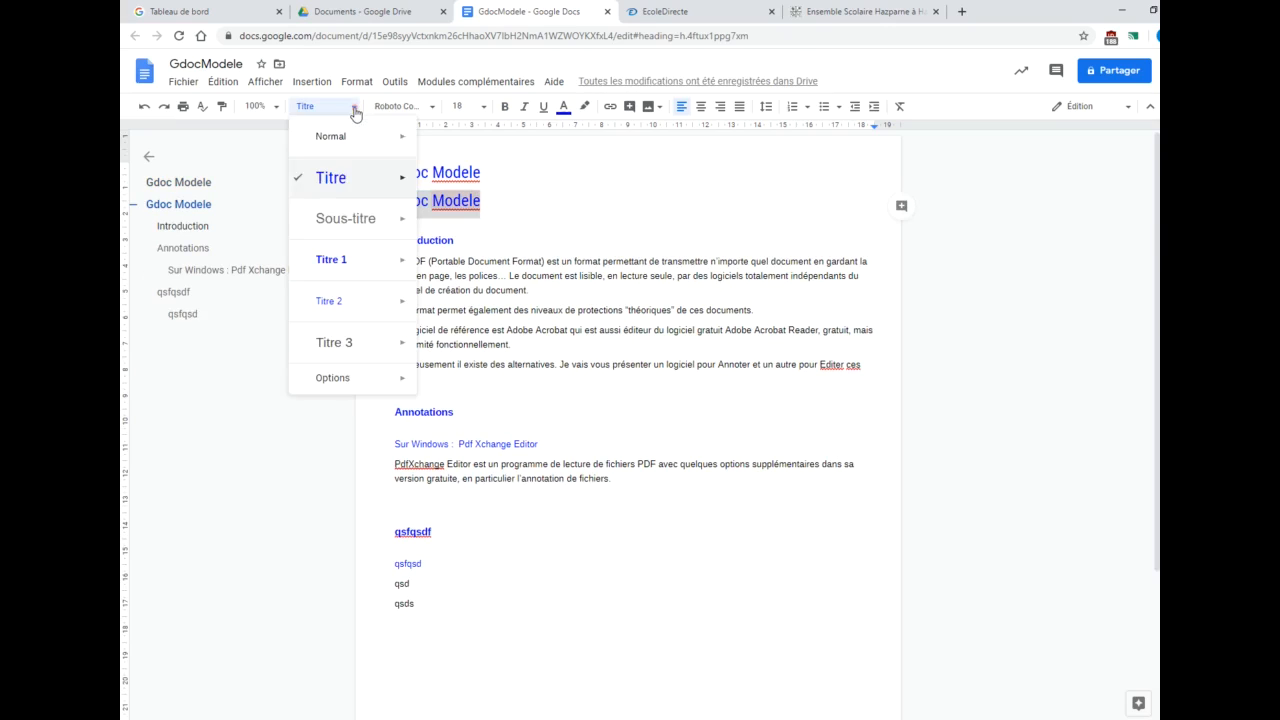
{"action": "left_click", "coordinate": [330, 218]}
{"action": "left_click", "coordinate": [568, 212]}
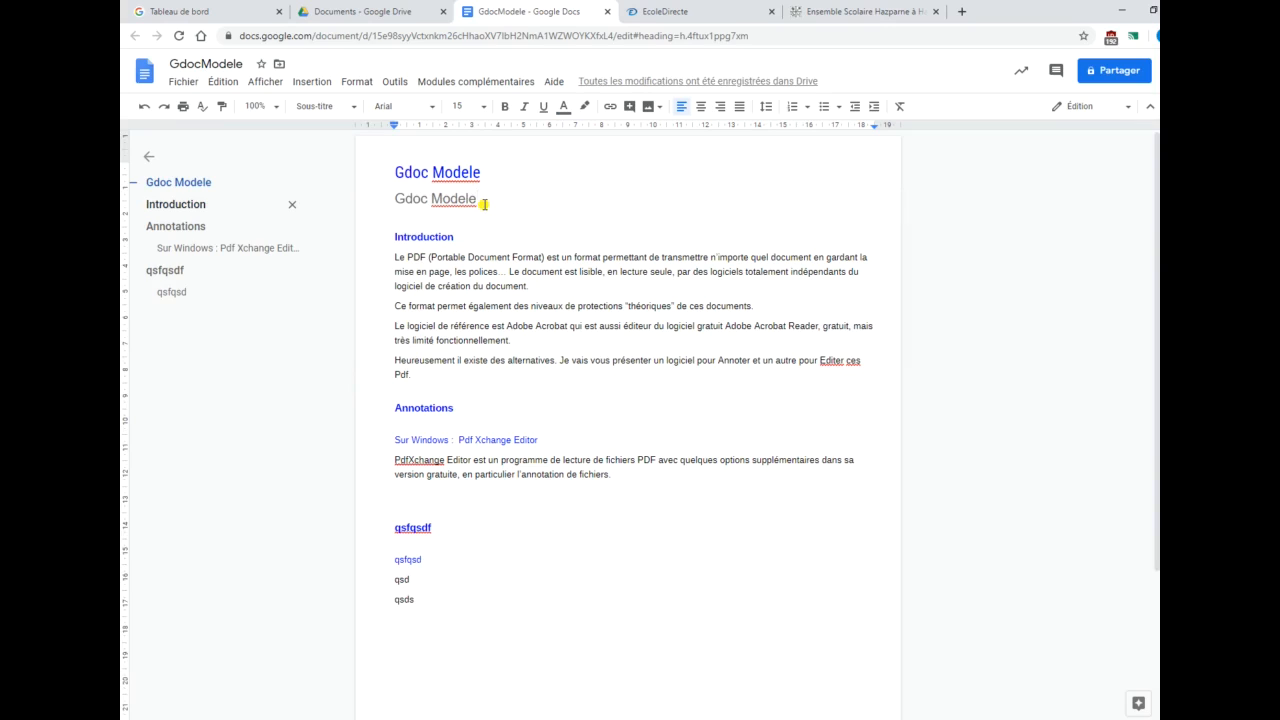
Step: Compare the fonts of the title and subtitle lines, and set the subtitle line's font to Arimo
{"action": "left_click_drag", "start_coordinate": [480, 200], "coordinate": [414, 198]}
{"action": "left_click", "coordinate": [572, 205]}
{"action": "left_click", "coordinate": [453, 171]}
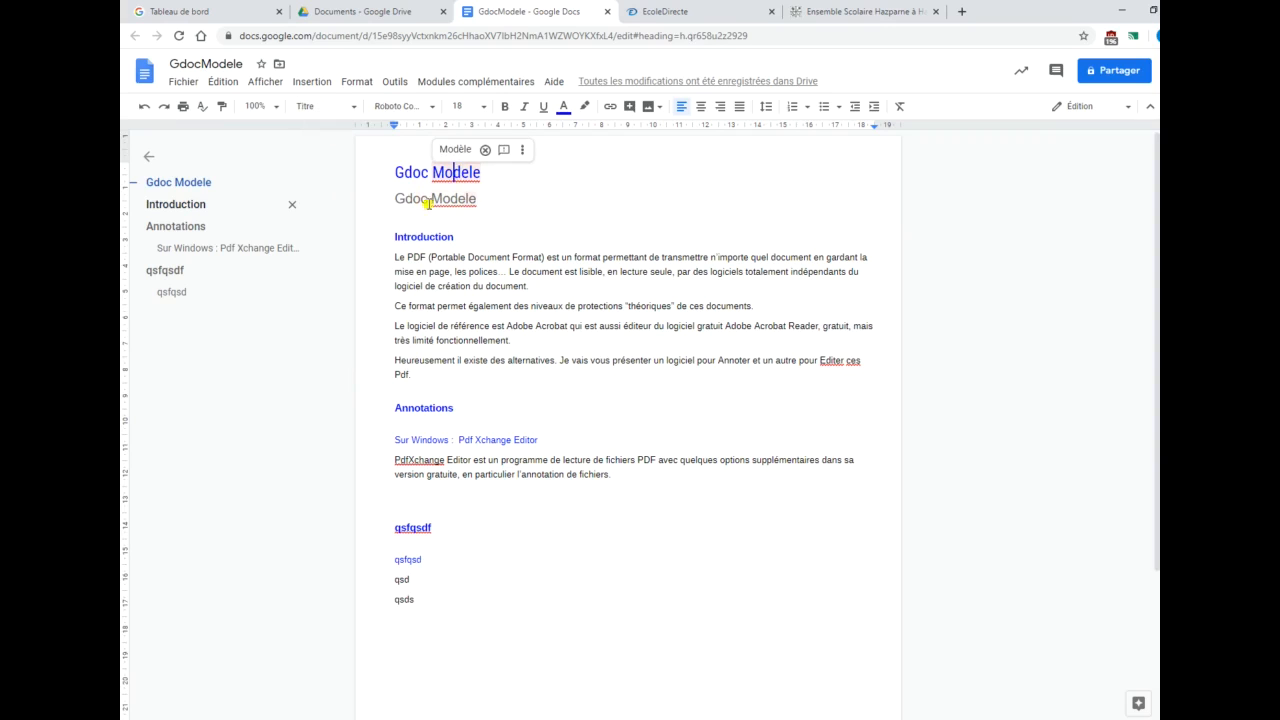
{"action": "left_click", "coordinate": [450, 199]}
{"action": "left_click_drag", "start_coordinate": [477, 199], "coordinate": [397, 199]}
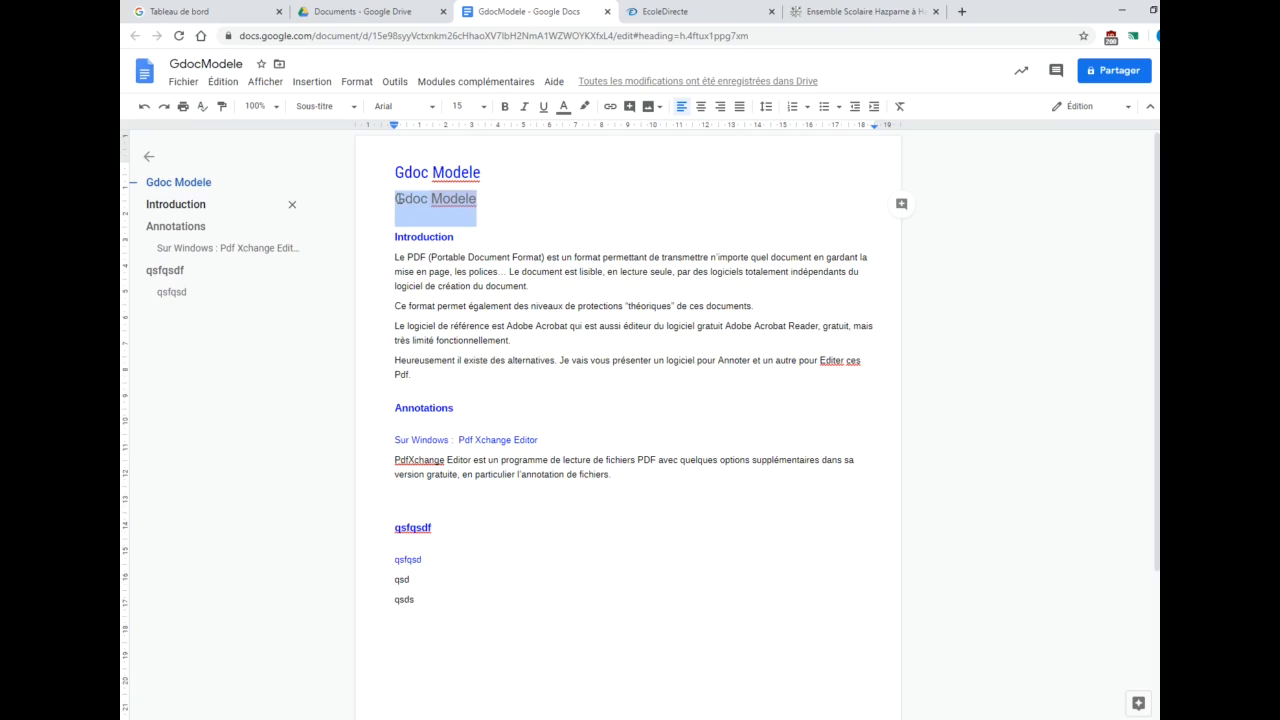
{"action": "left_click", "coordinate": [425, 106]}
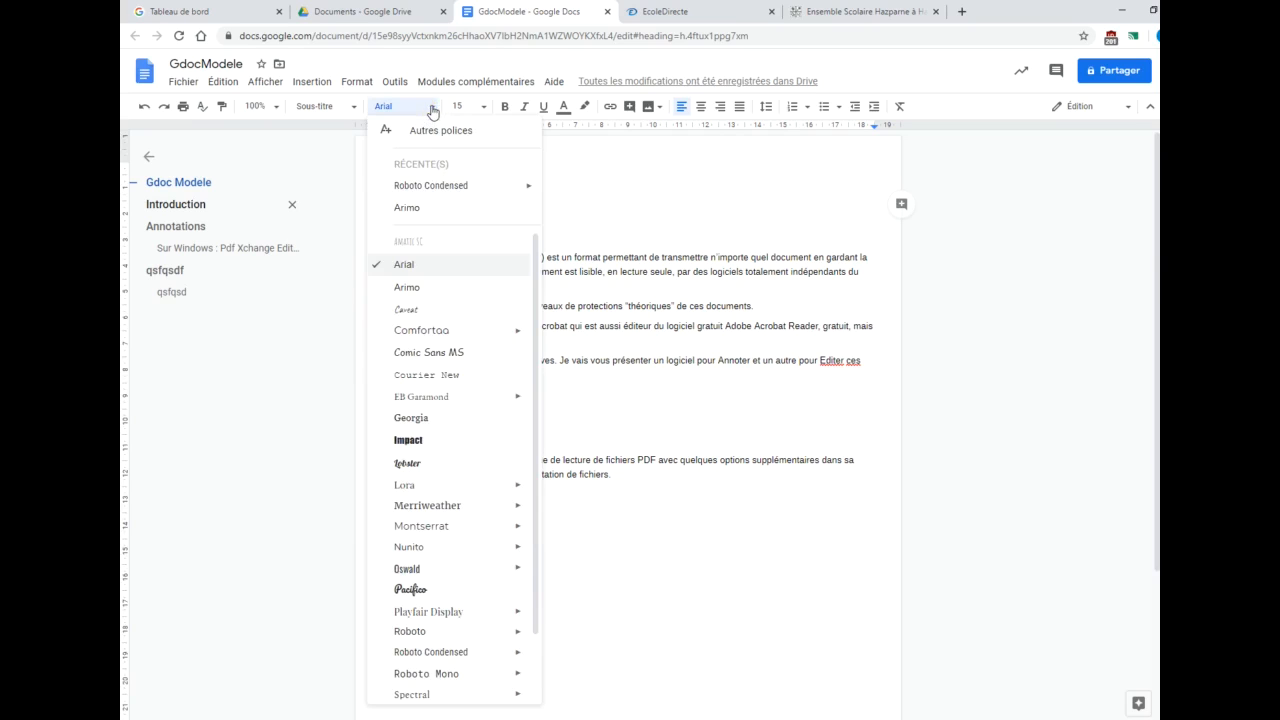
{"action": "left_click", "coordinate": [417, 207]}
Step: Update the Sous-titre style to match the formatting of the second "Gdoc Modele" line
{"action": "left_click", "coordinate": [354, 107]}
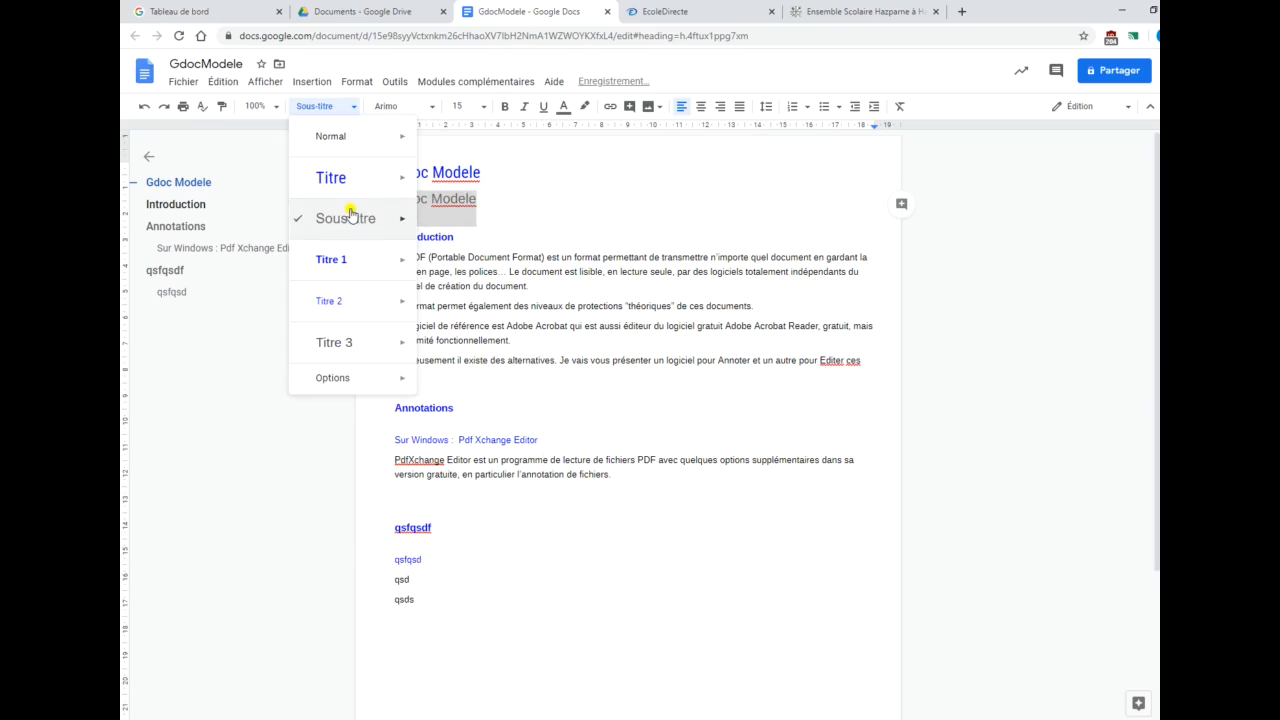
{"action": "mouse_move", "coordinate": [380, 218]}
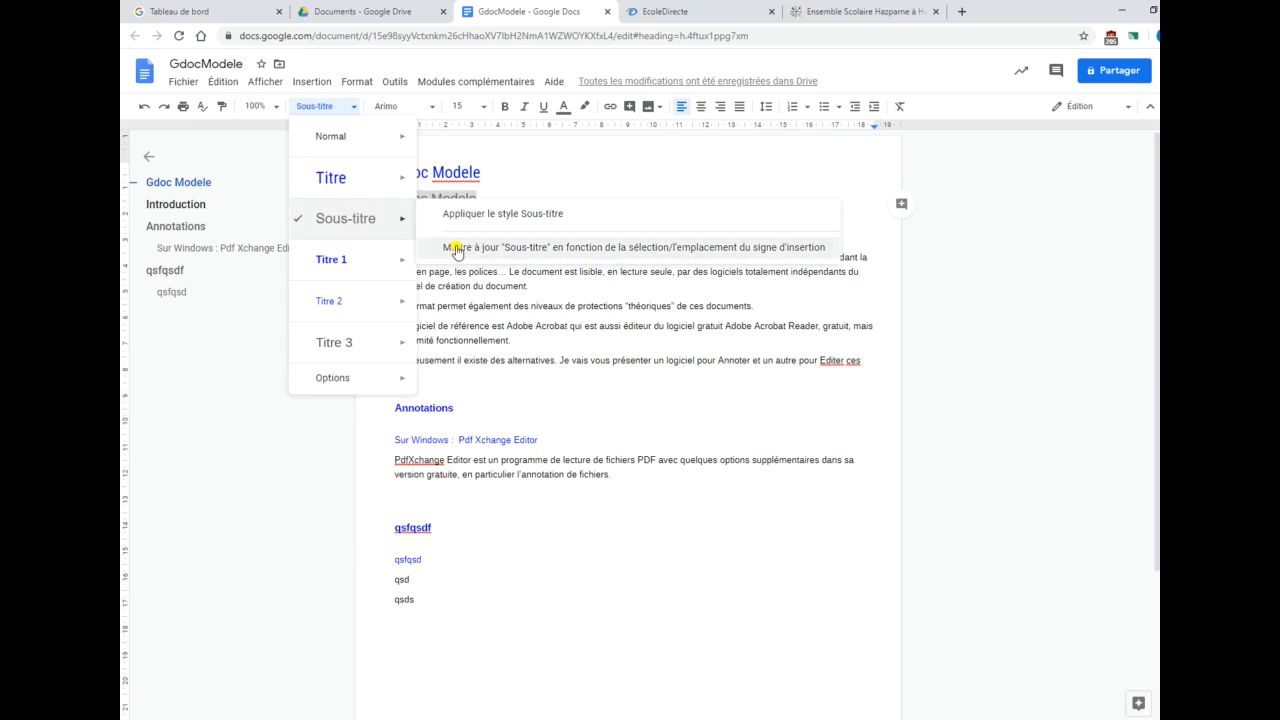
{"action": "left_click", "coordinate": [443, 247]}
Step: Check which styles are applied to the Introduction heading, its second paragraph, the Annotations heading and the "Sur Windows : Pdf Xchange Editor" subheading
{"action": "left_click", "coordinate": [438, 236]}
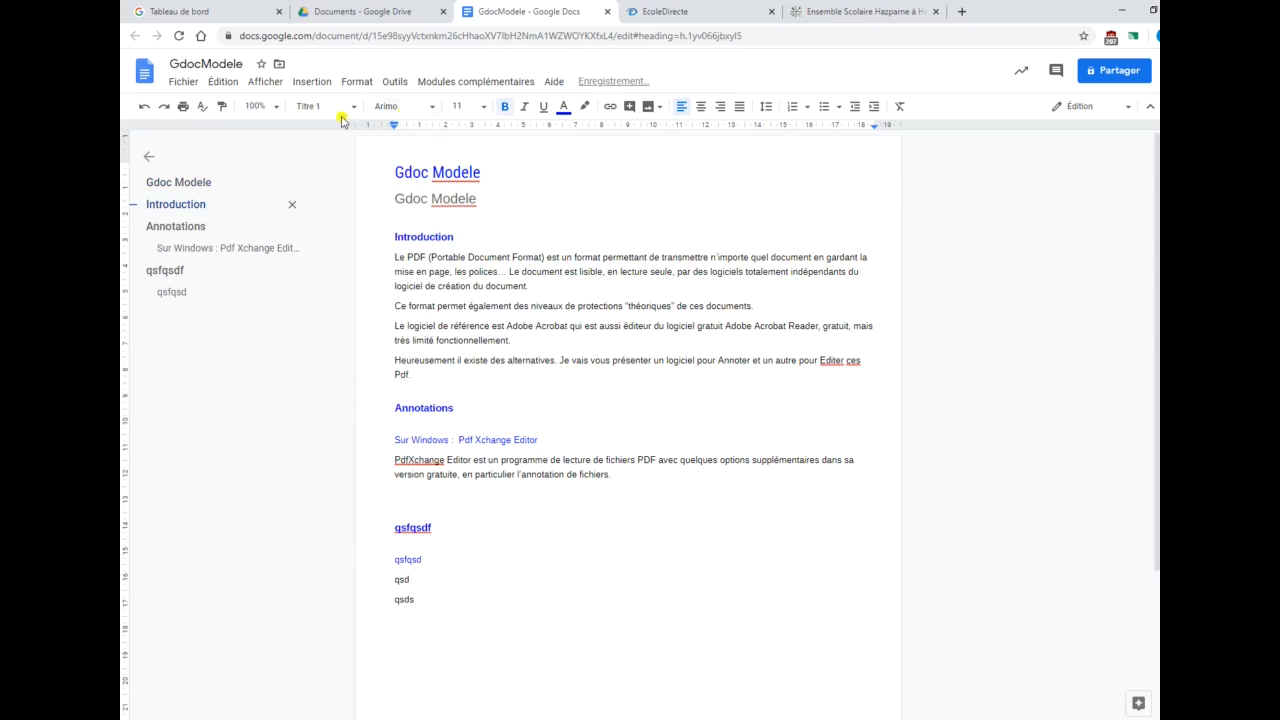
{"action": "left_click", "coordinate": [420, 306]}
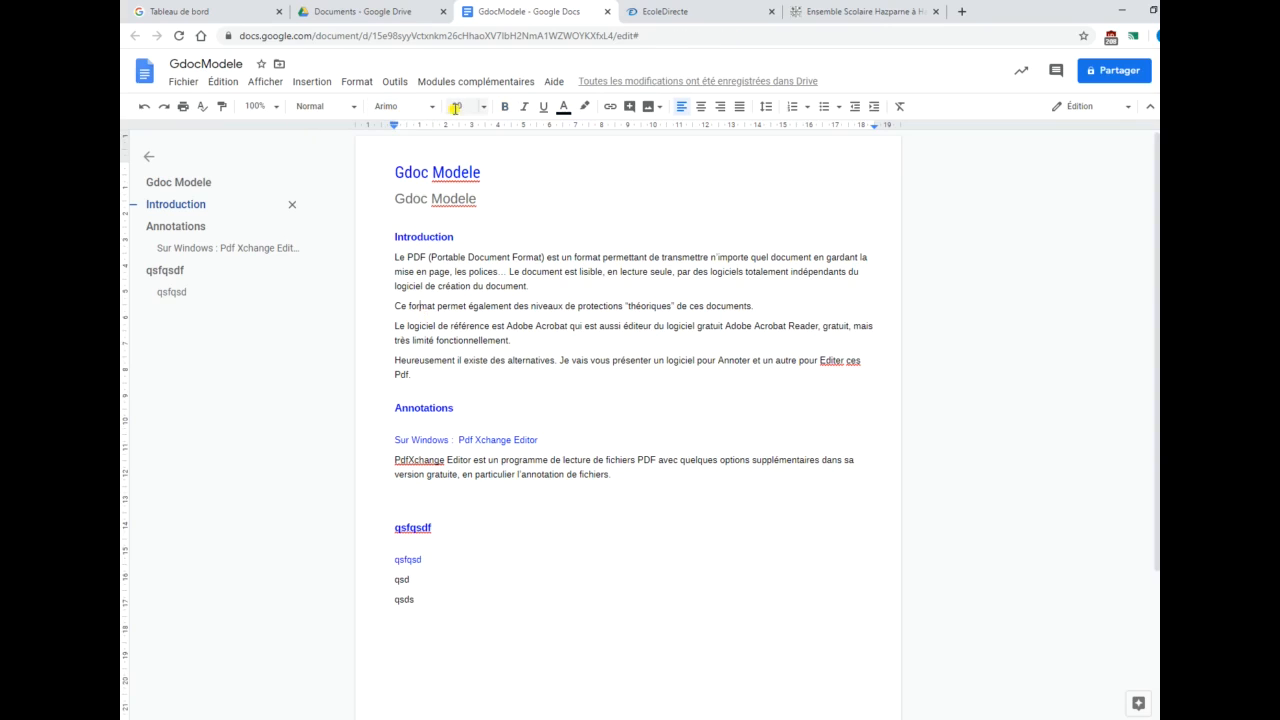
{"action": "left_click", "coordinate": [427, 407]}
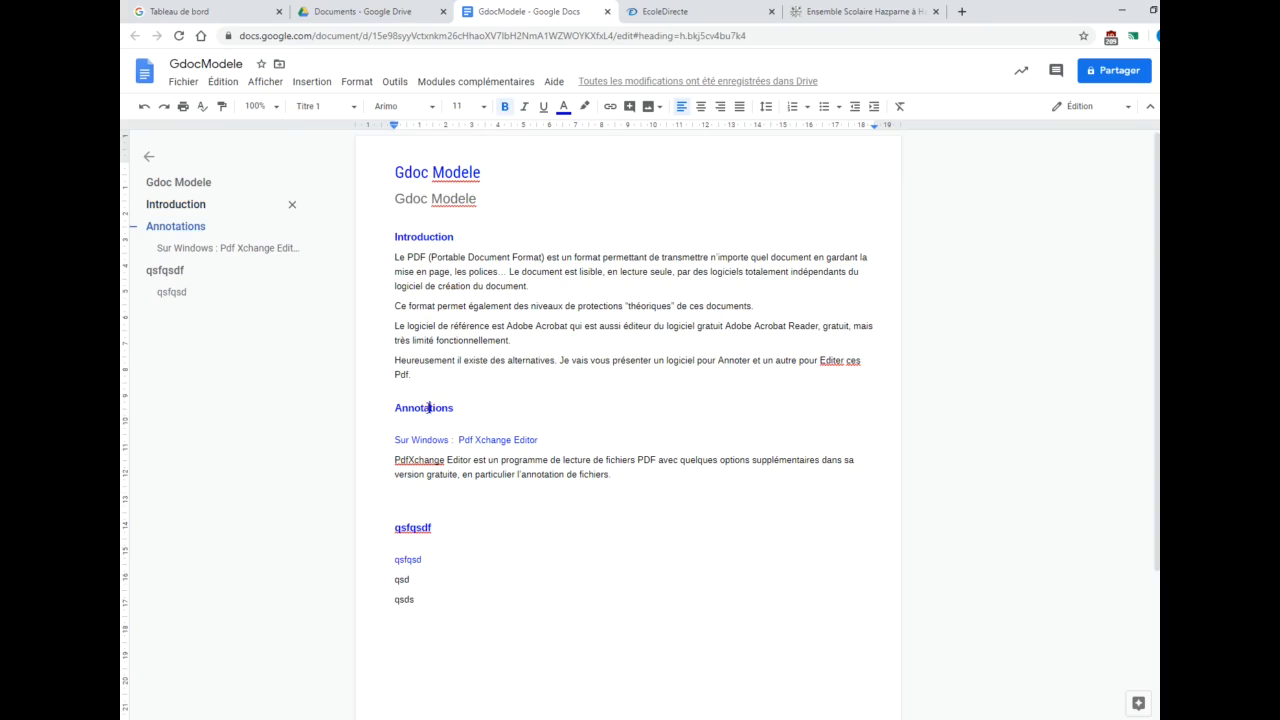
{"action": "left_click", "coordinate": [422, 440]}
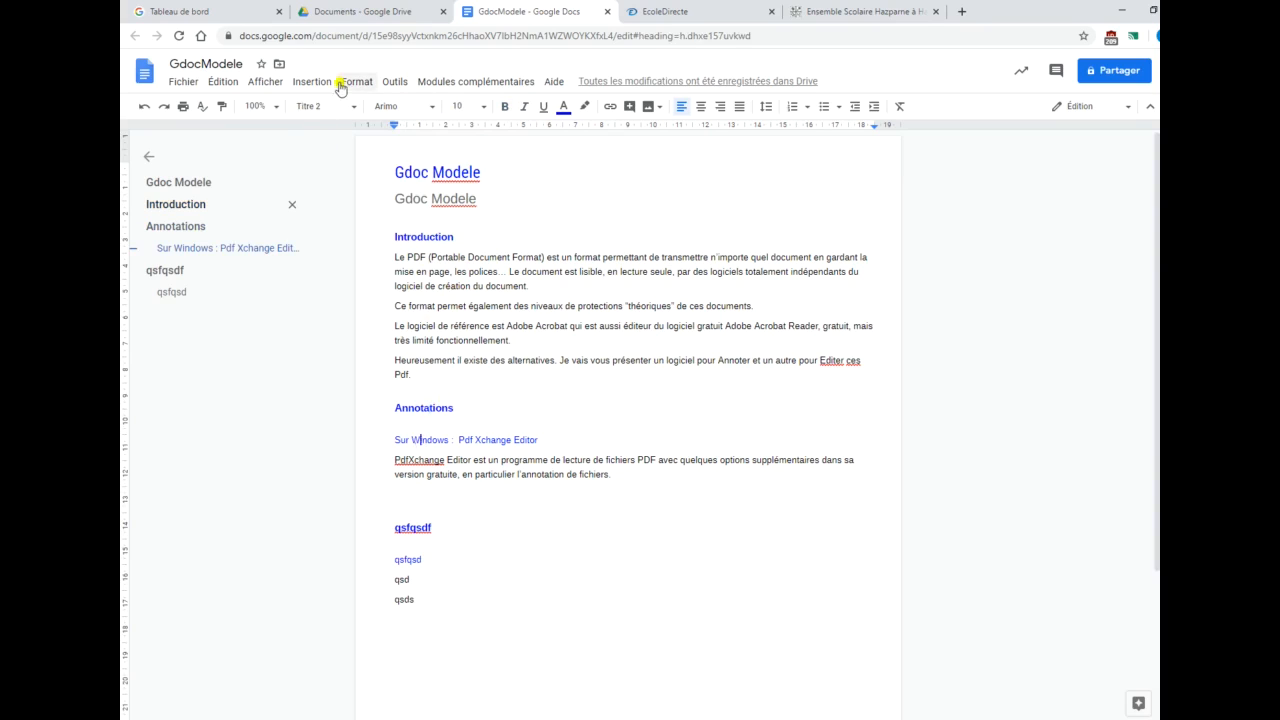